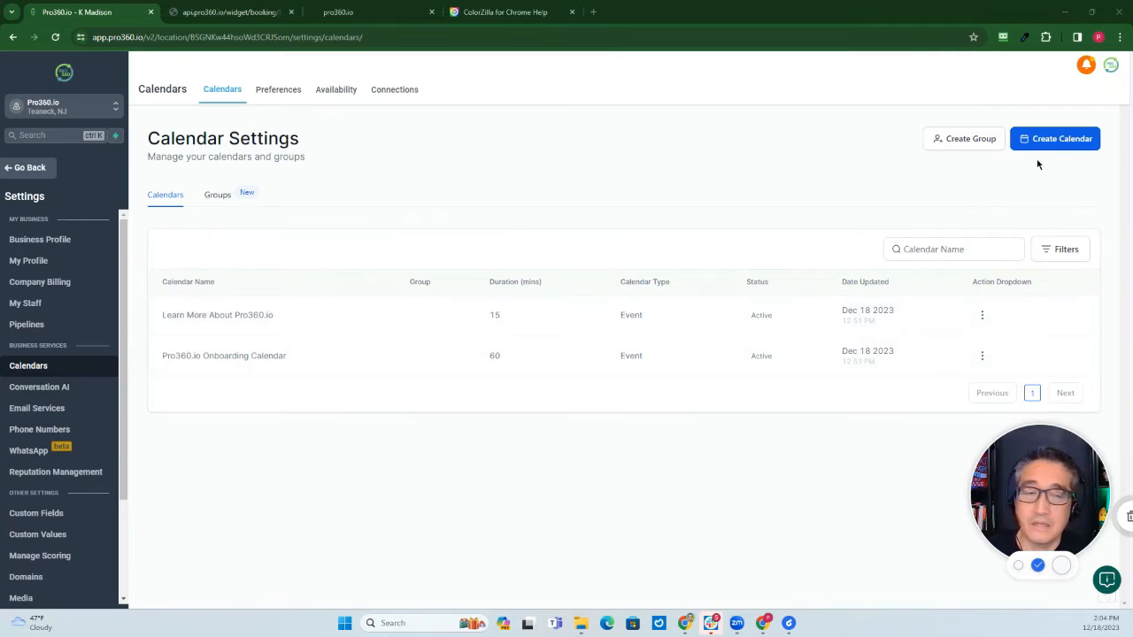
Open the "Learn More About Pro360.io" calendar for editing and go to the calendar widget options in its Customizations settings
left_click(1061, 146)
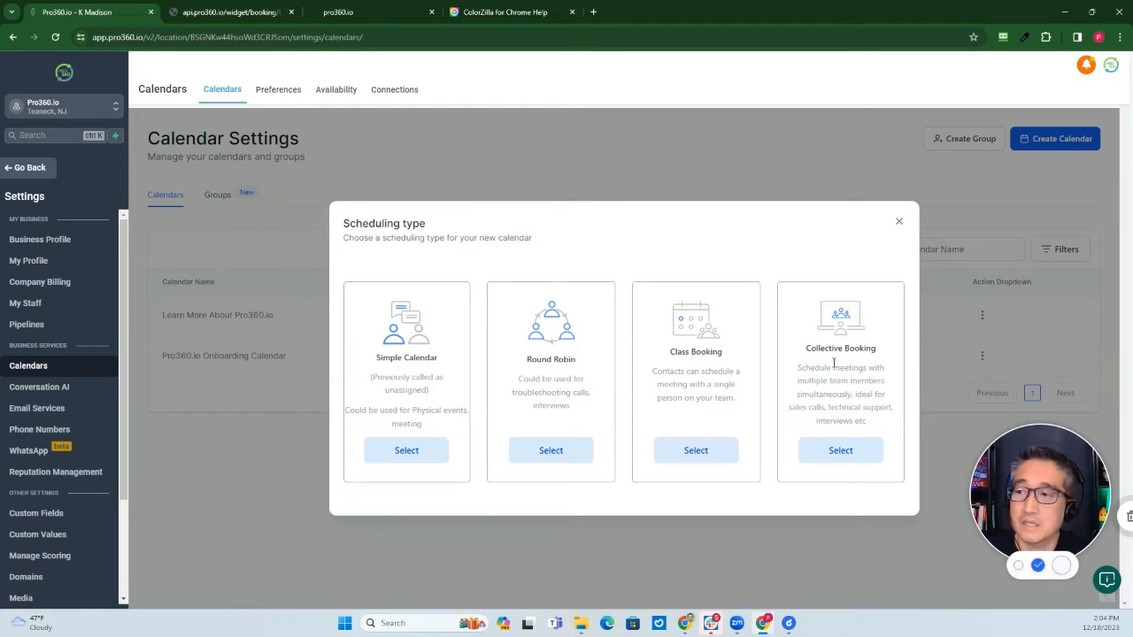
left_click(899, 225)
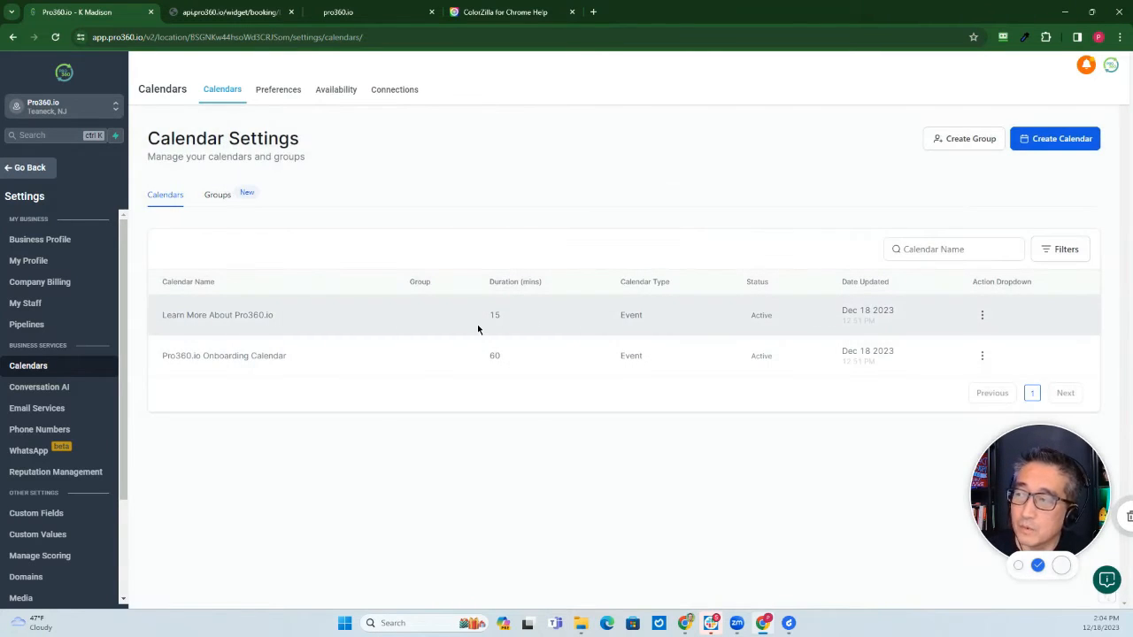
left_click(984, 317)
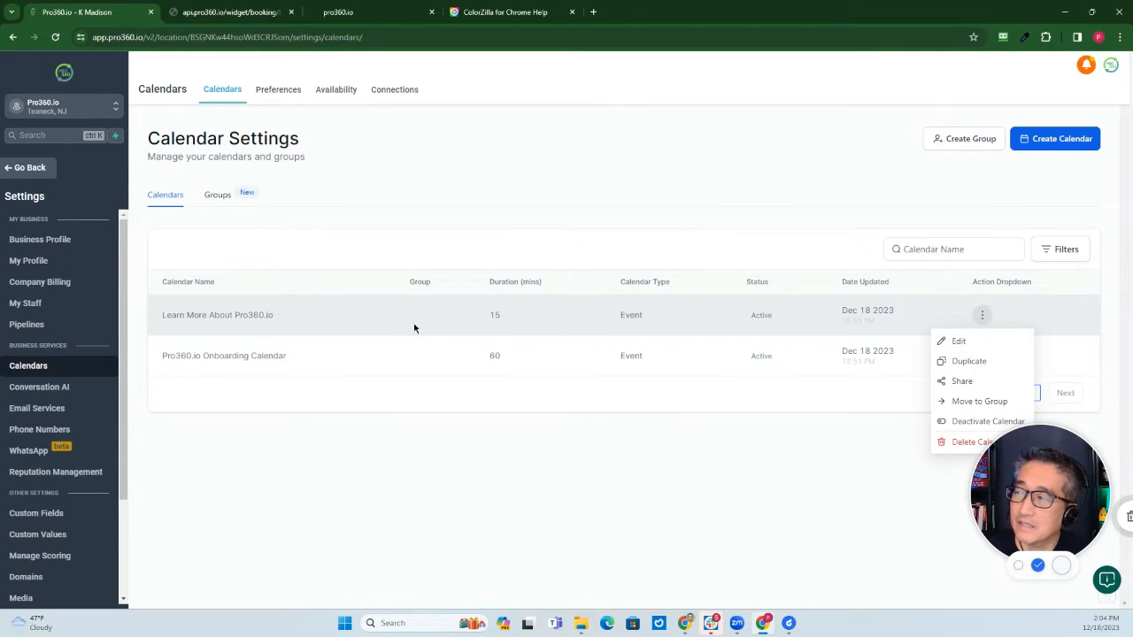
left_click(956, 341)
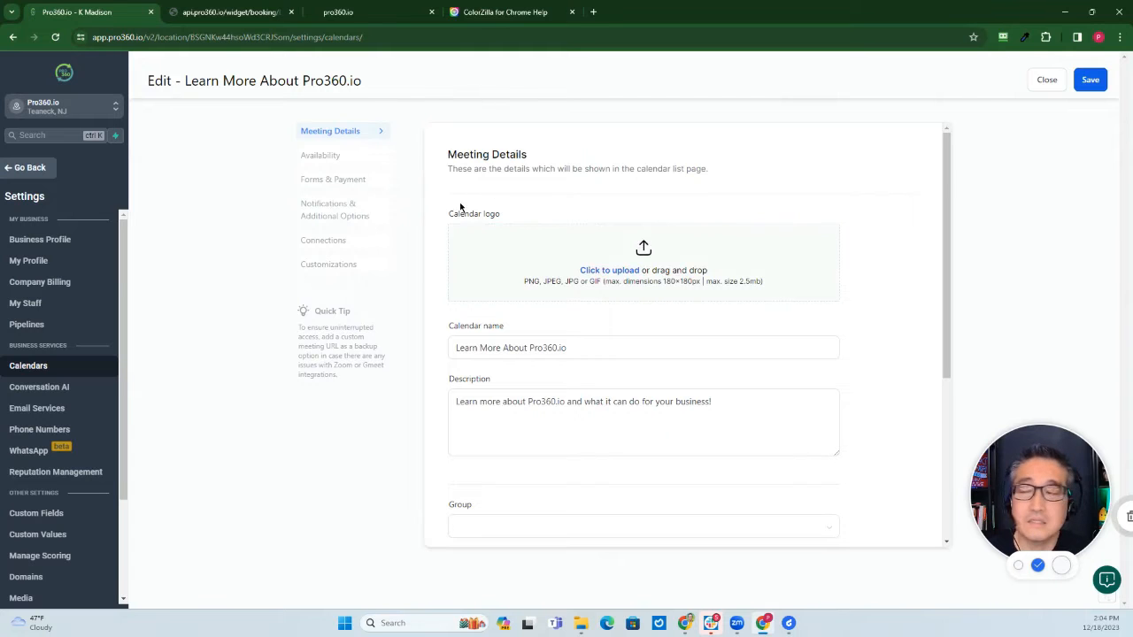
left_click(327, 270)
scroll(534, 298, "down", 2)
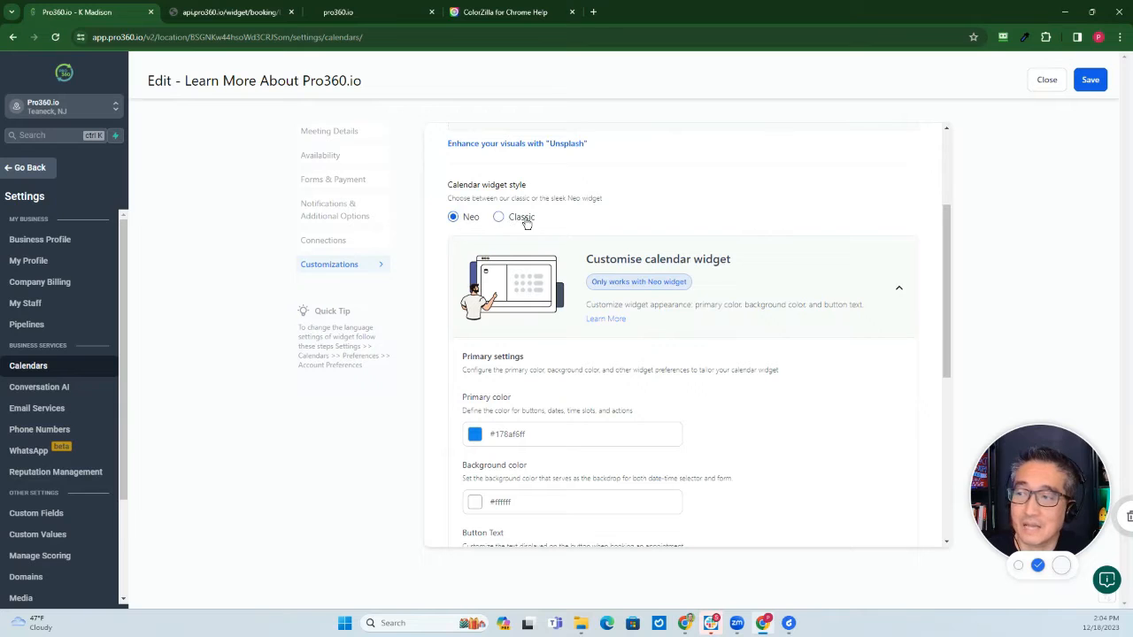
scroll(722, 294, "down", 1)
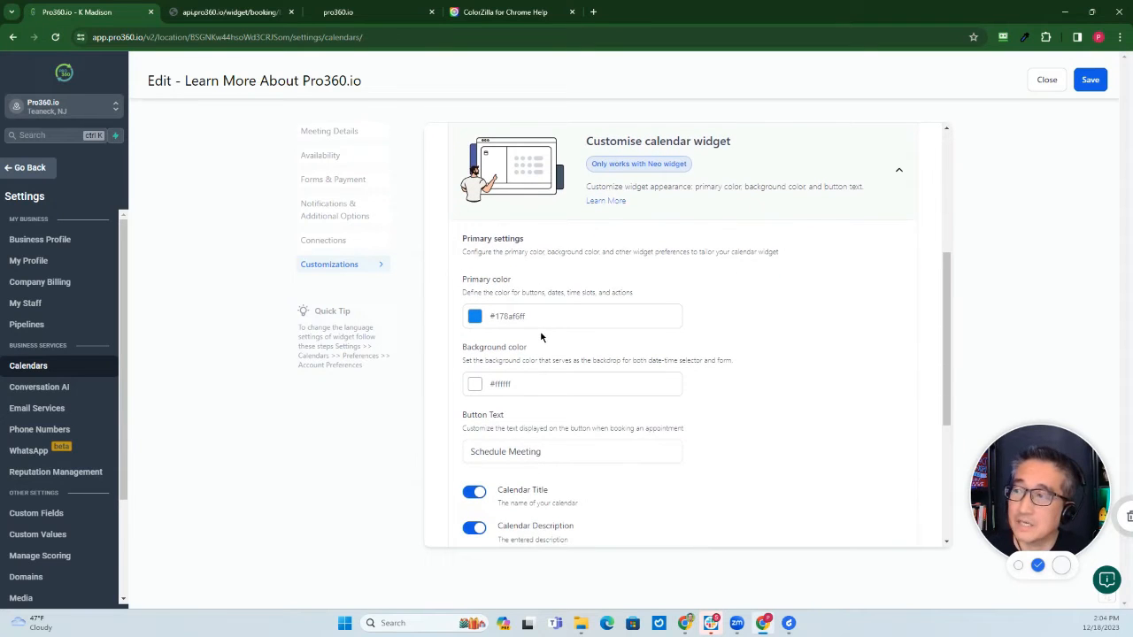
scroll(541, 336, "down", 1)
scroll(530, 272, "down", 1)
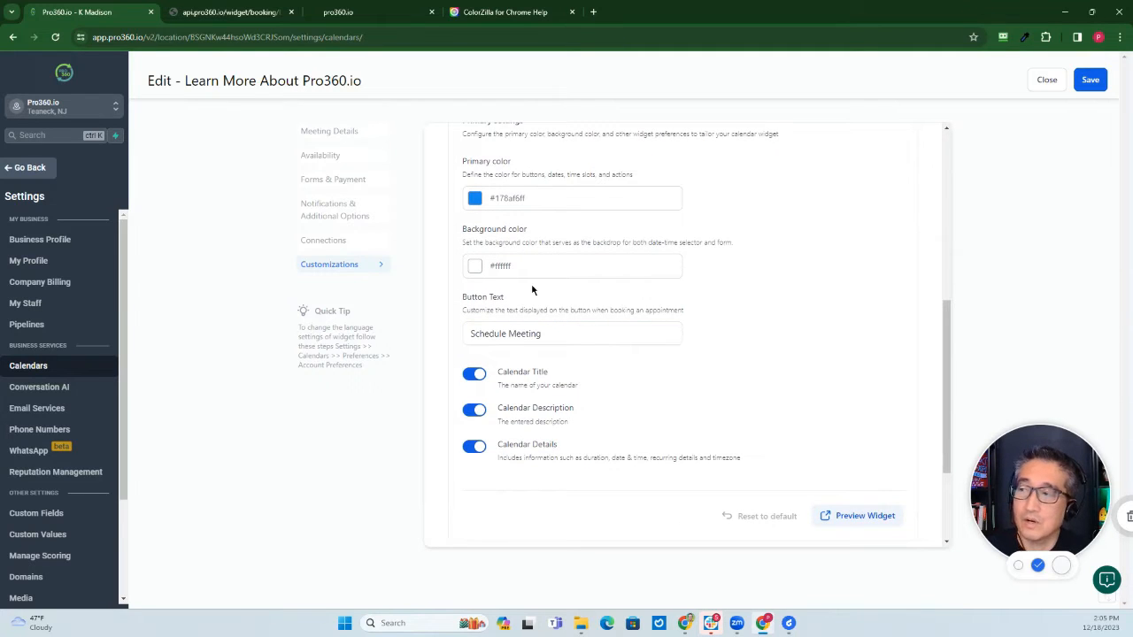
Switch to the pro360.io website and sample the green banner's color with ColorZilla's page color picker
left_click(218, 16)
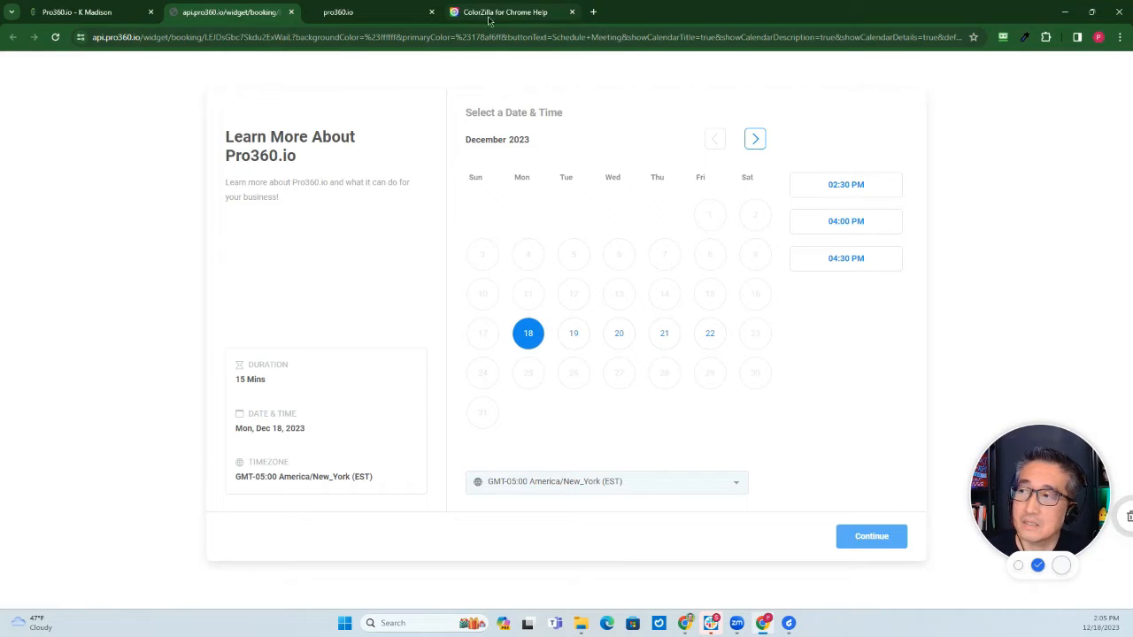
left_click(367, 12)
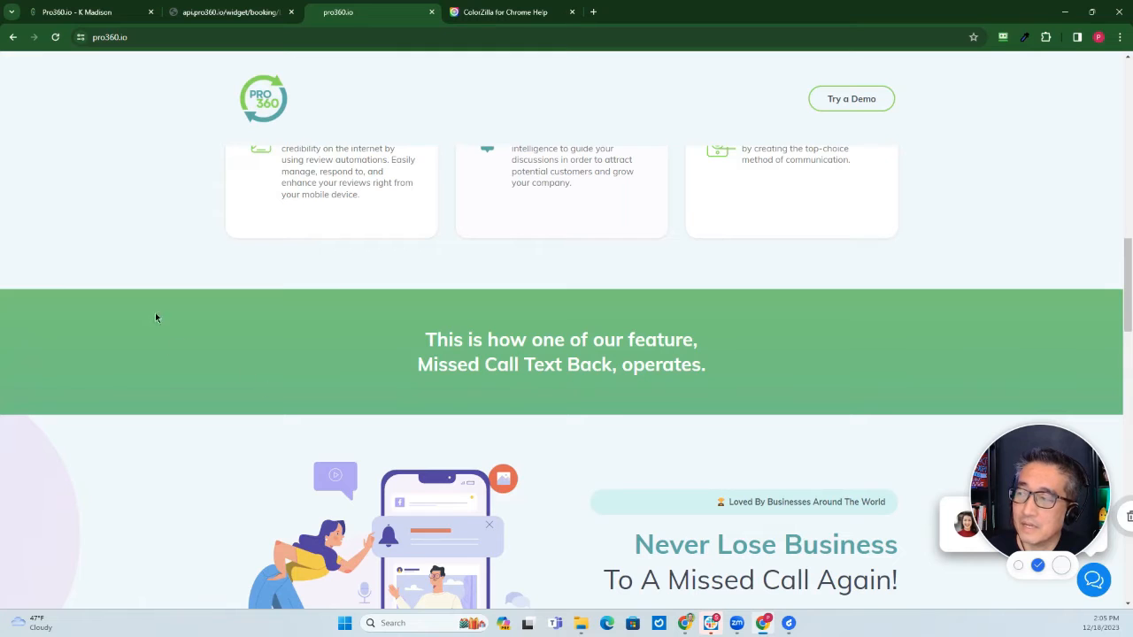
left_click(1024, 38)
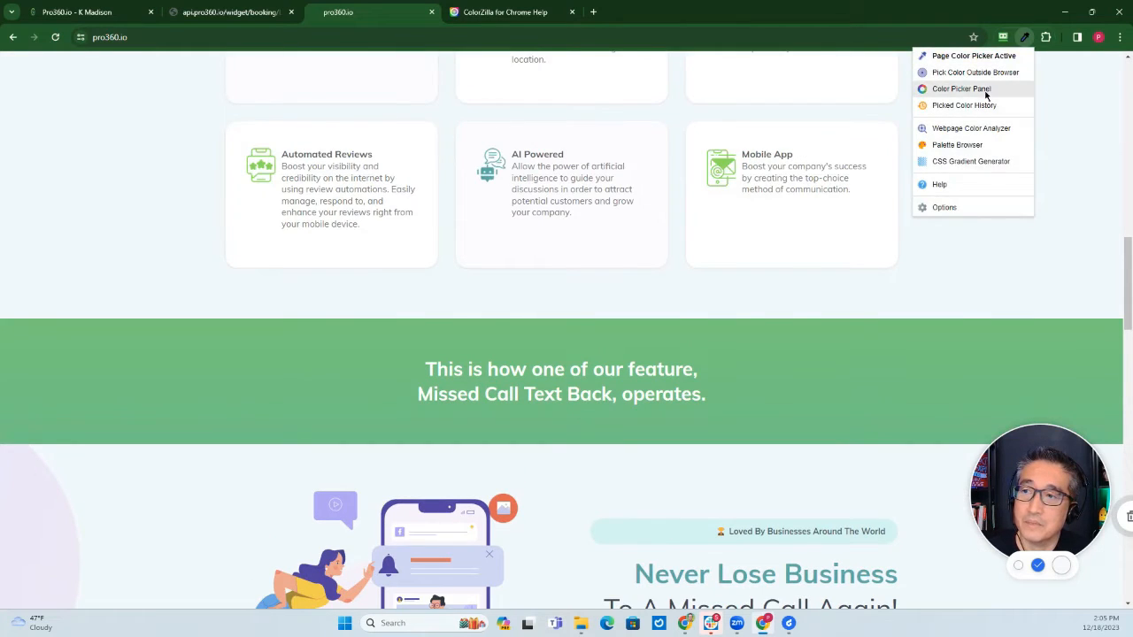
left_click(990, 91)
key("Escape")
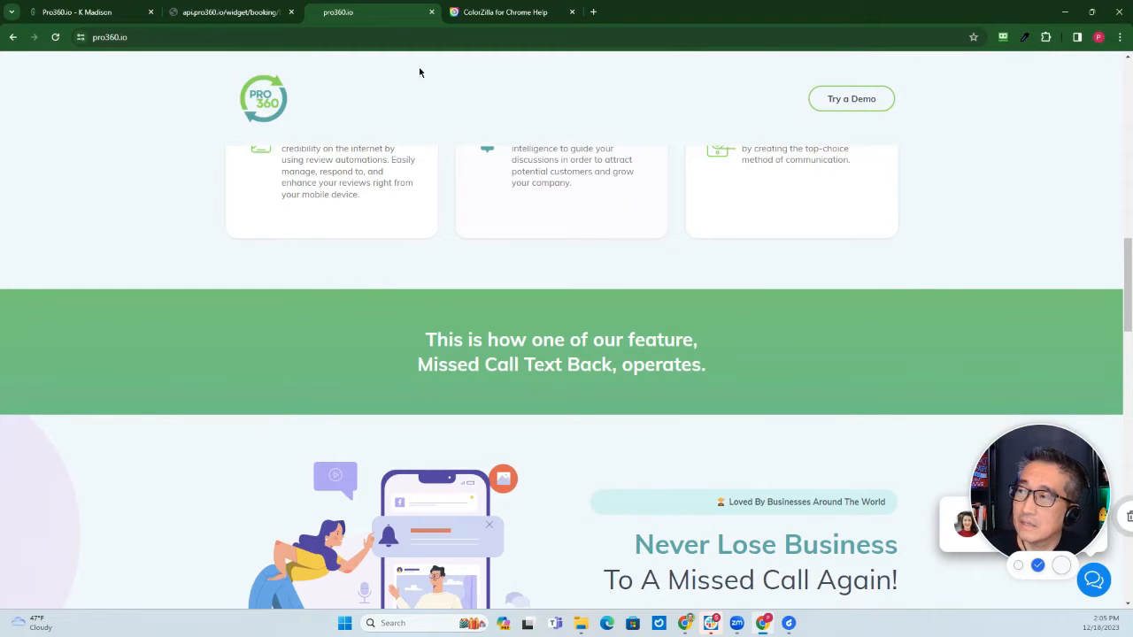
left_click(1025, 39)
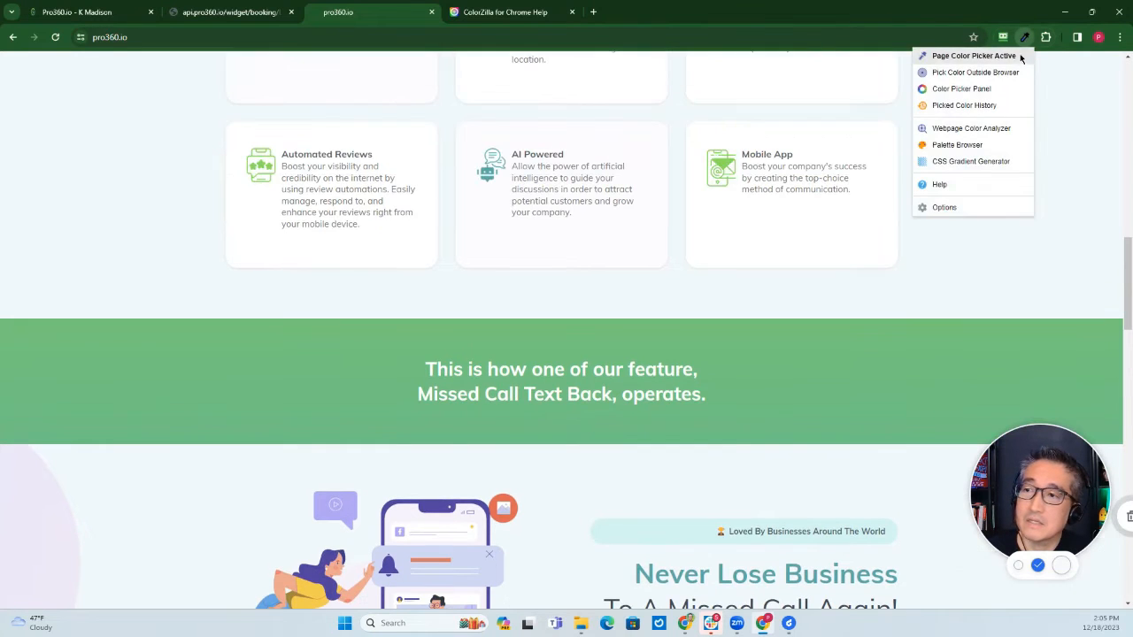
left_click(973, 56)
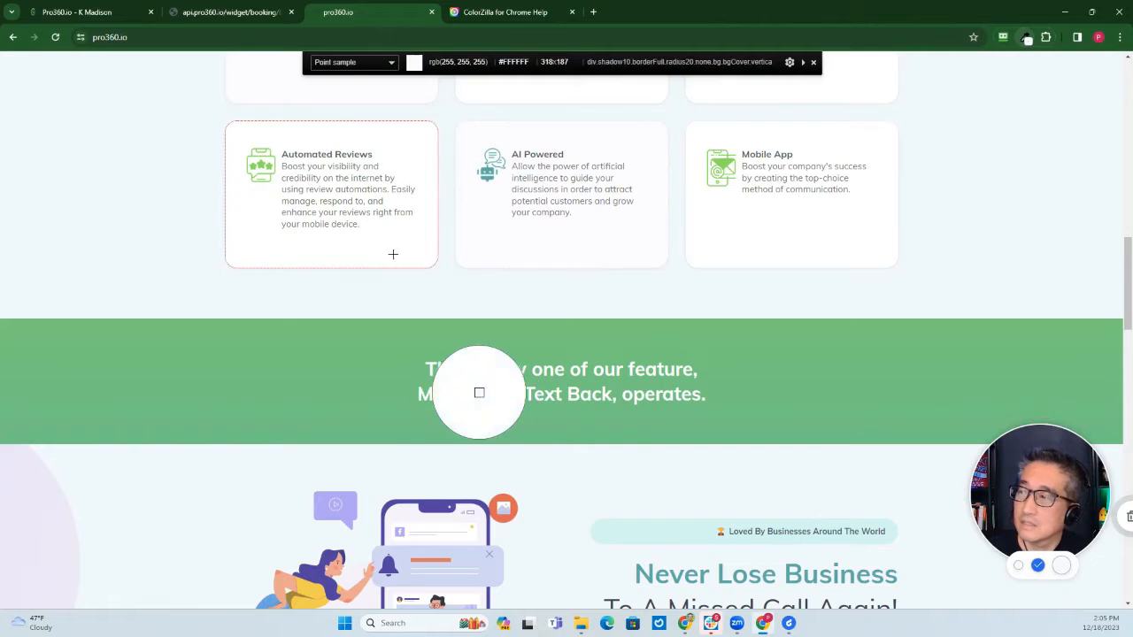
left_click(115, 365)
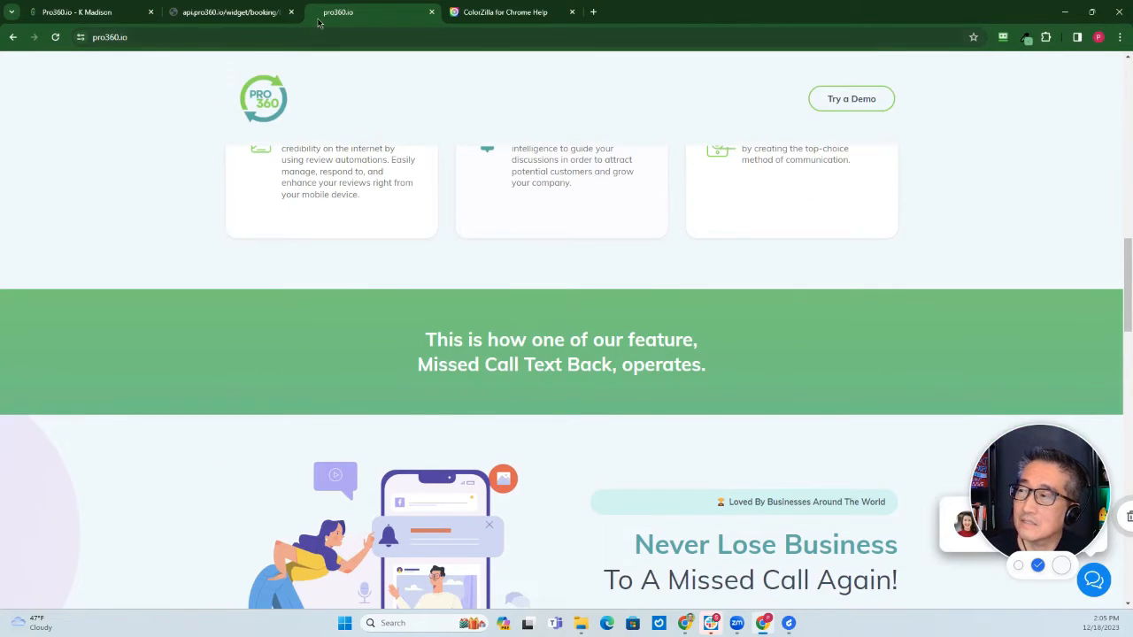
Set the calendar widget's primary color to the sampled green #75C581 and preview the booking widget
left_click(80, 12)
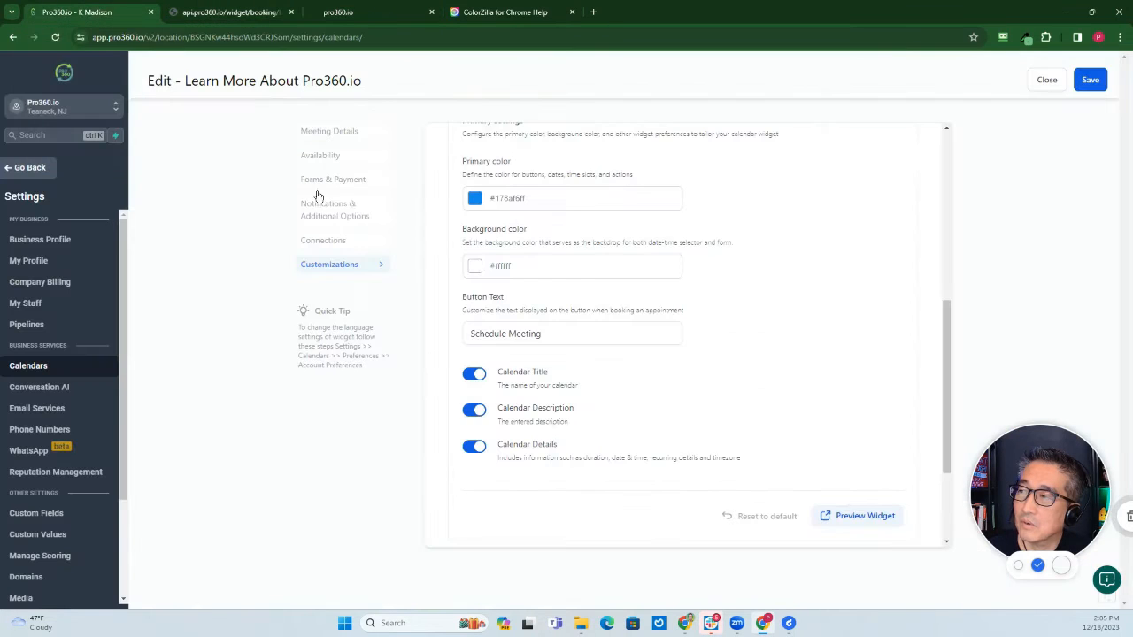
triple_click(541, 198)
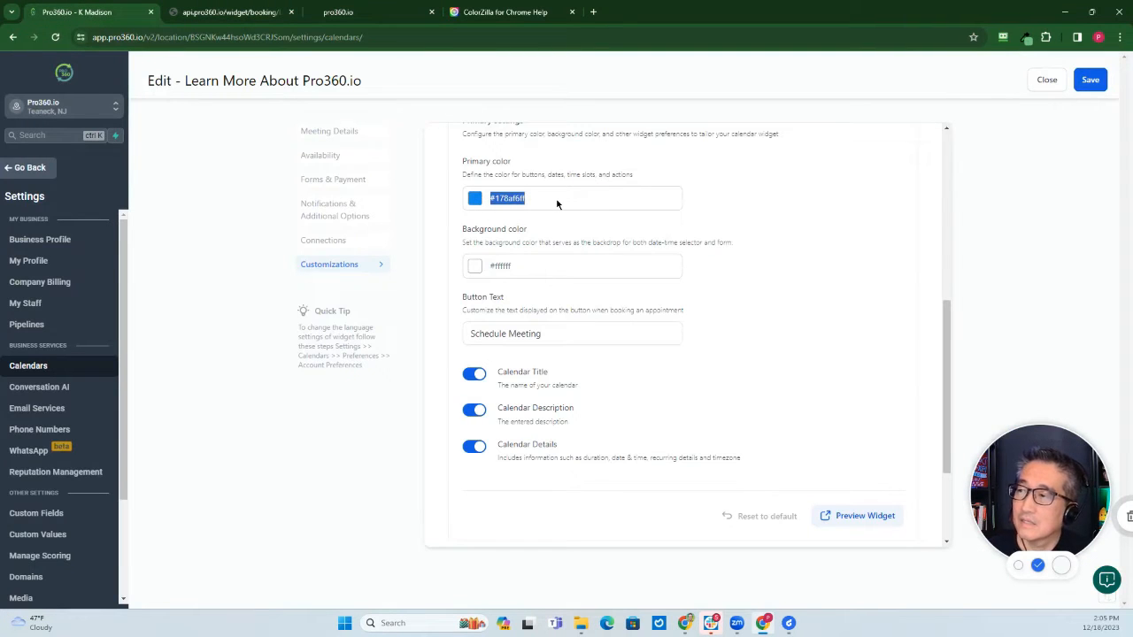
right_click(534, 202)
left_click(505, 198)
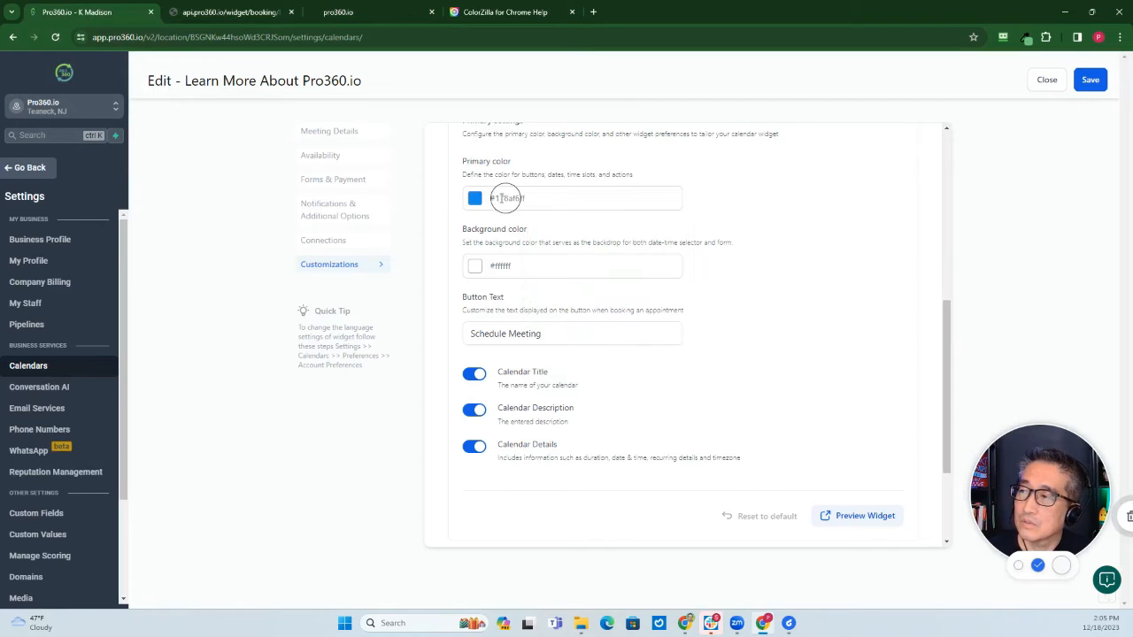
left_click(474, 199)
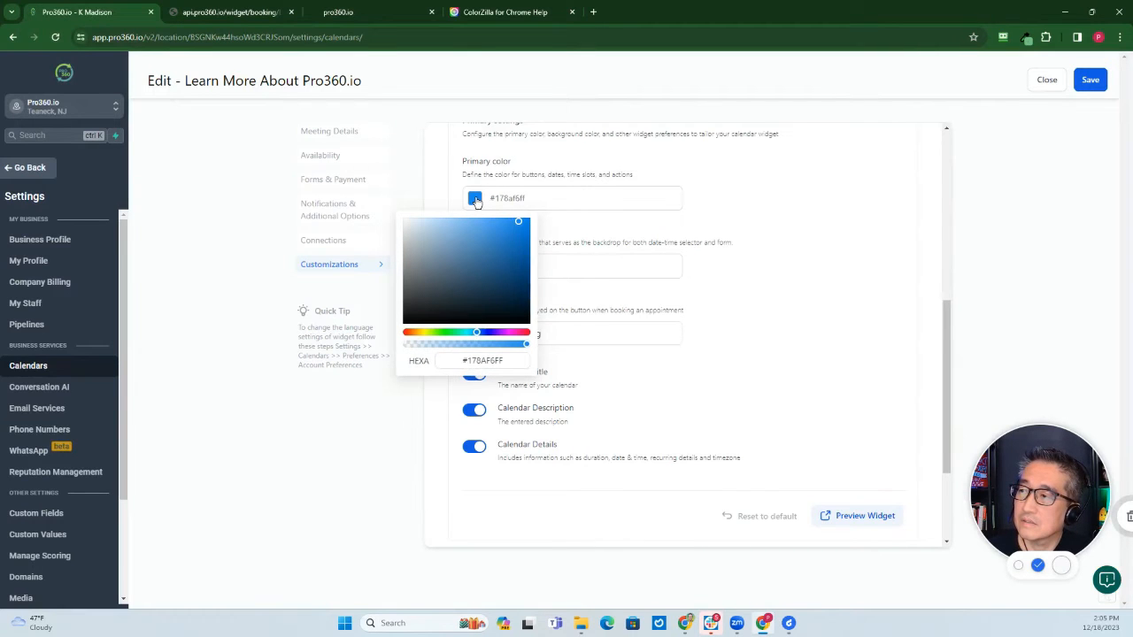
left_click(460, 360)
left_click_drag(505, 361, 462, 360)
left_click(477, 204)
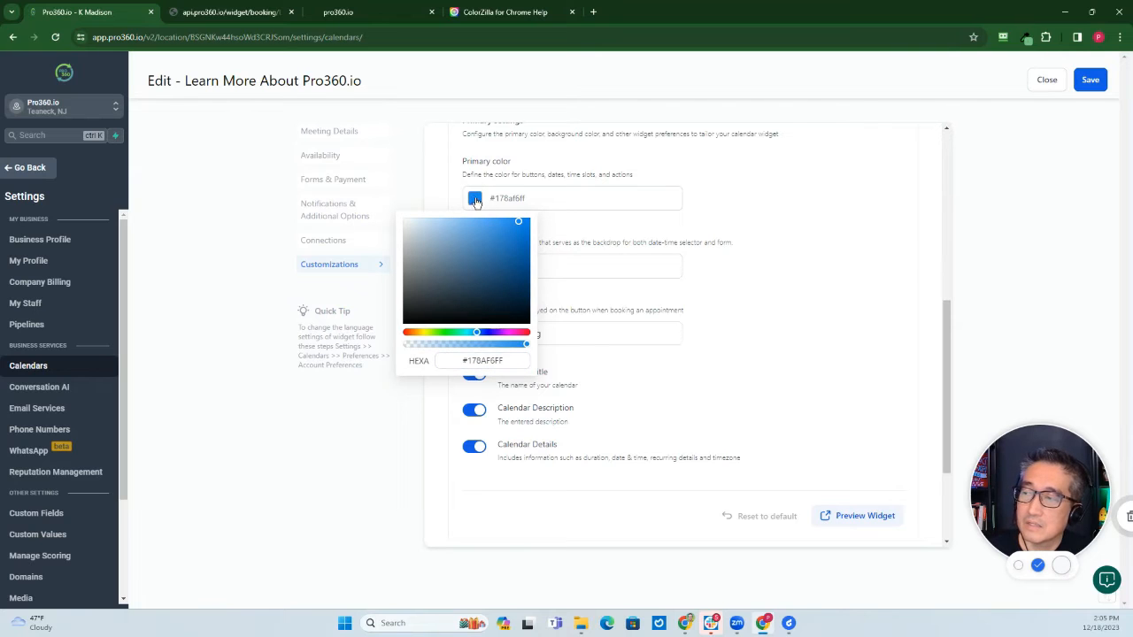
left_click_drag(511, 360, 459, 361)
key("BackSpace")
key("ctrl+v")
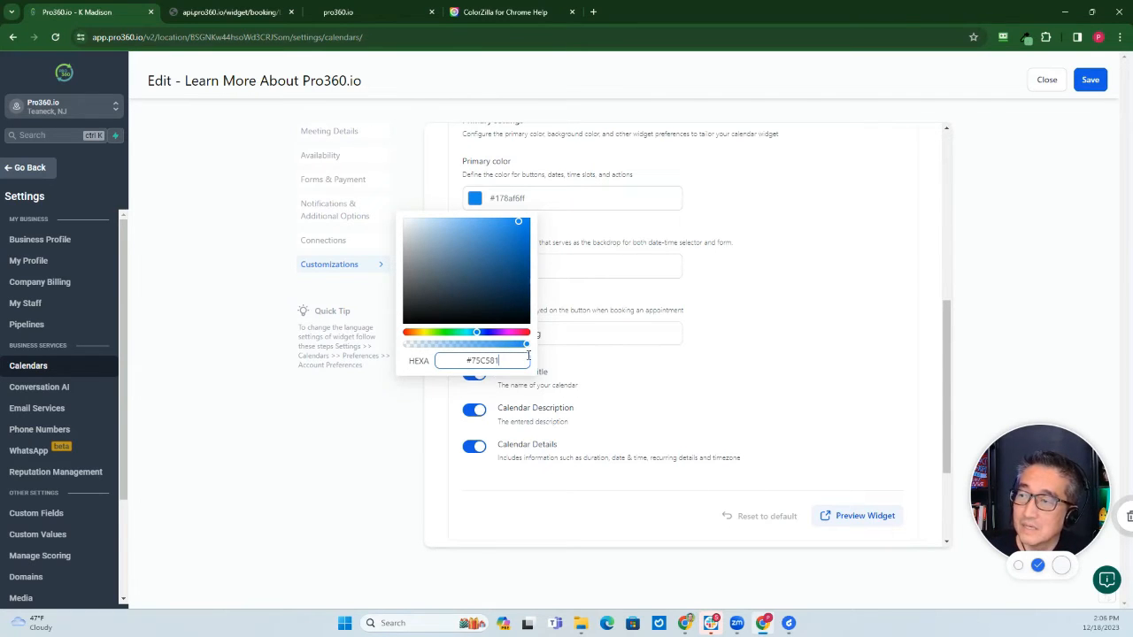
left_click(628, 367)
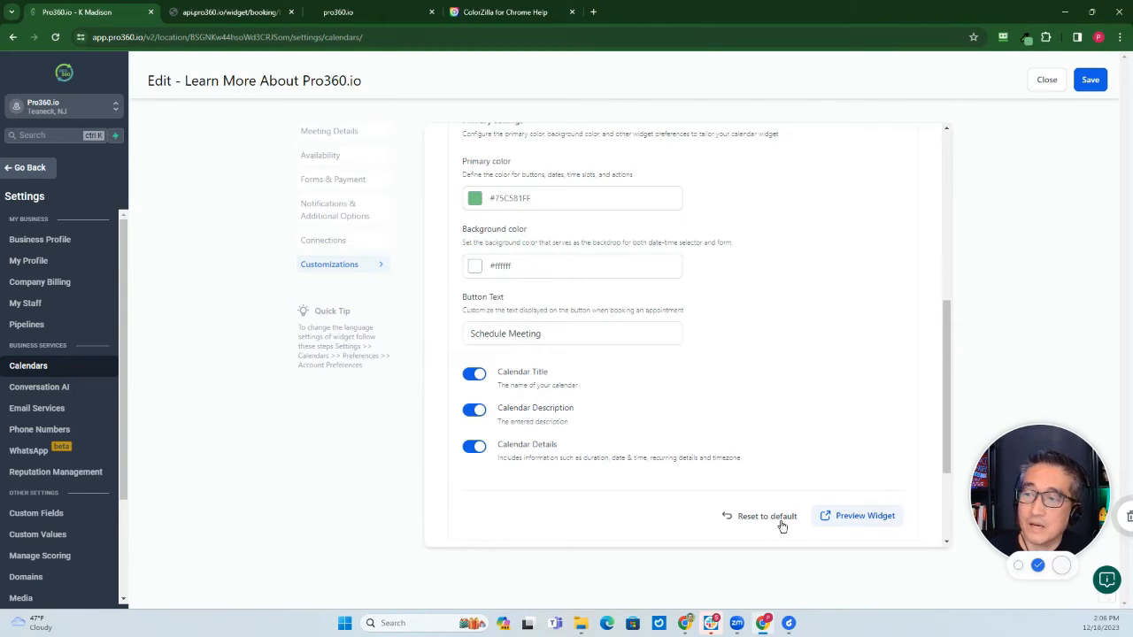
left_click(863, 517)
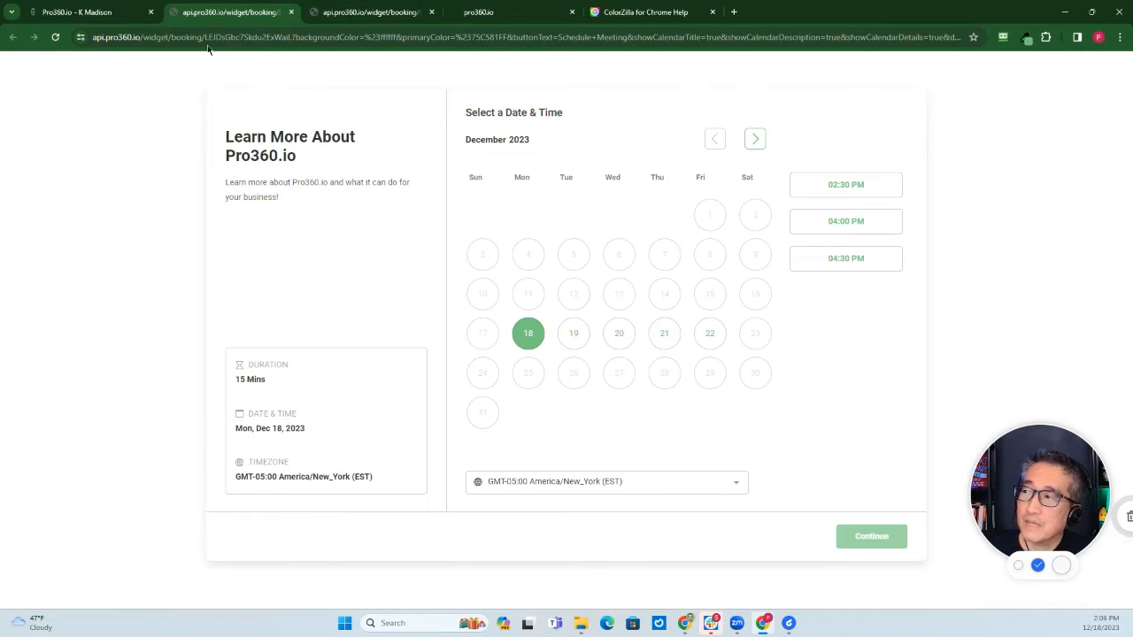
left_click(53, 11)
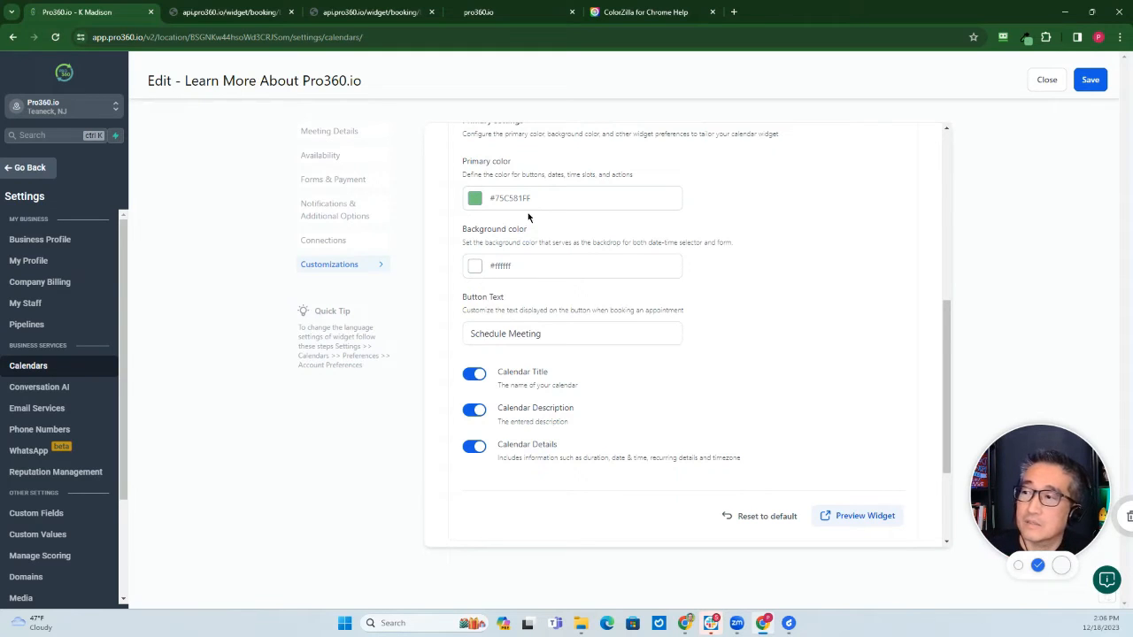
Replace the widget's green primary color with white, #ffffffff
left_click(473, 200)
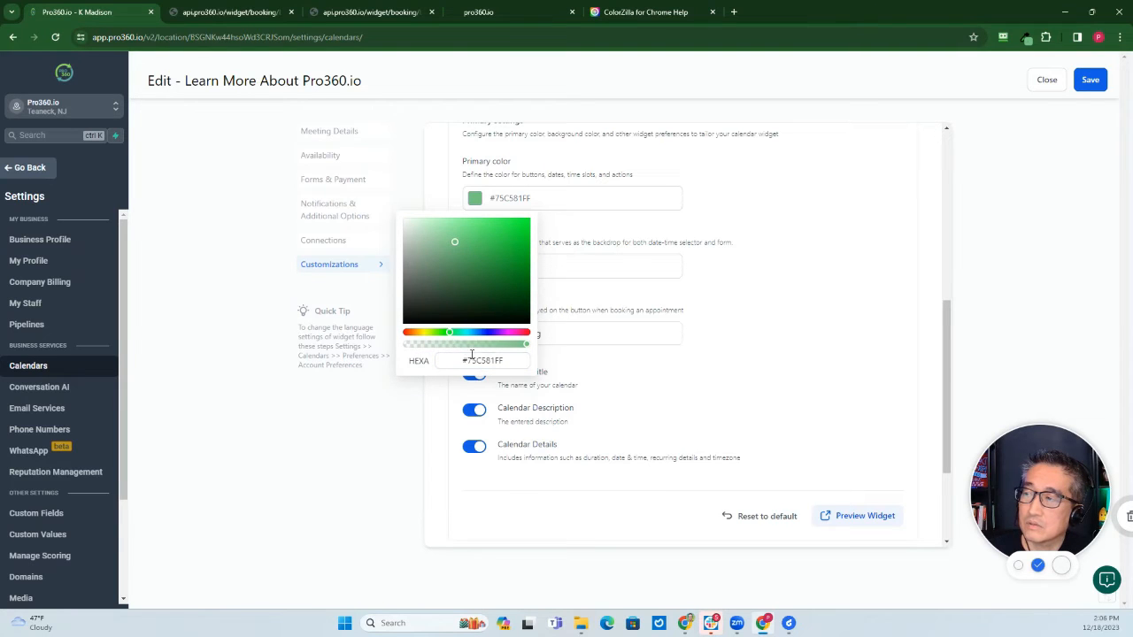
left_click_drag(505, 360, 460, 361)
key("End")
key("BackSpace")
key("BackSpace")
key("BackSpace")
key("BackSpace")
key("BackSpace")
key("BackSpace")
key("BackSpace")
key("BackSpace")
type("ffffffff")
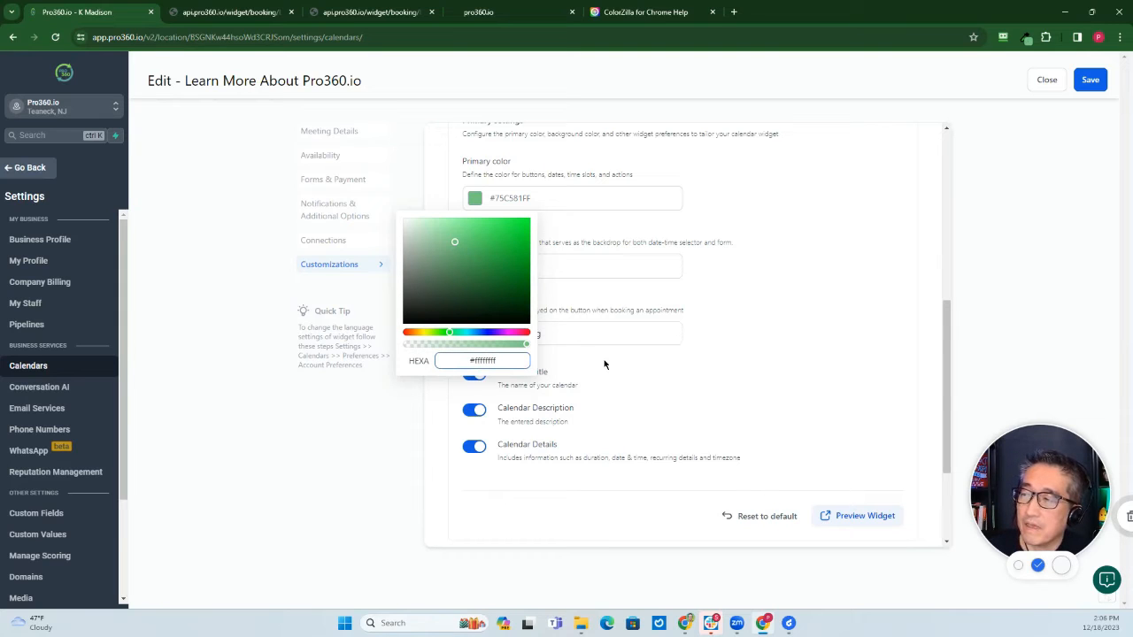
left_click(606, 364)
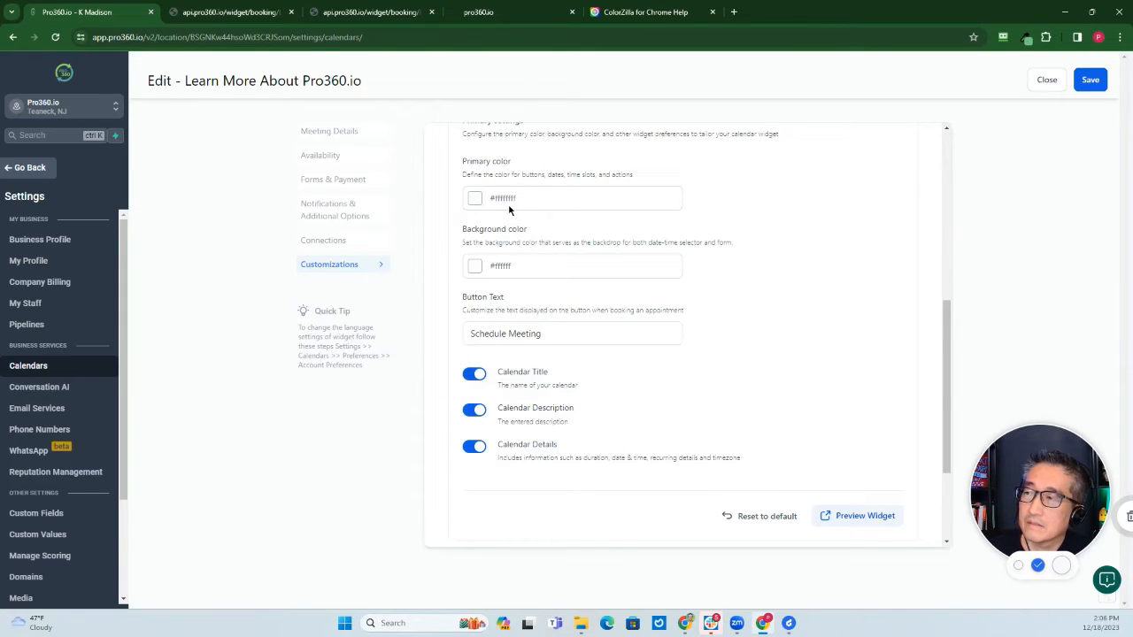
Copy the ffffff digits of the background color and paste them into the primary color's hex value
left_click_drag(511, 265, 495, 266)
key("ctrl+c")
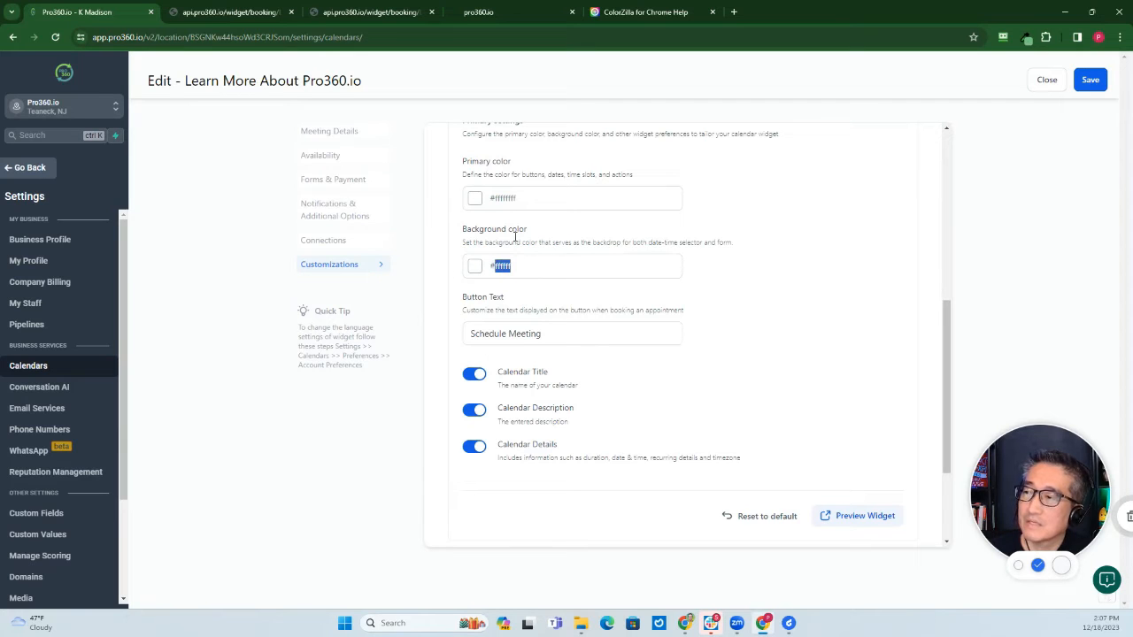
left_click(475, 198)
left_click_drag(507, 360, 469, 360)
key("ctrl+v")
left_click(656, 358)
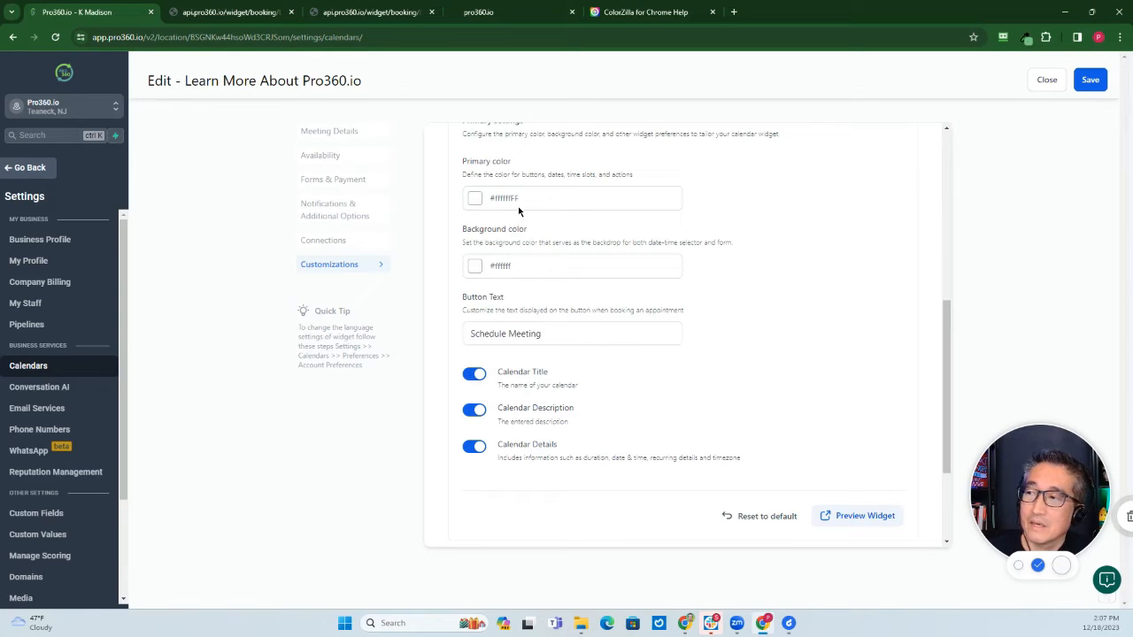
Re-enter the last digits of the primary color's hex value in lowercase to make it #ffffffff
left_click(475, 198)
left_click(523, 360)
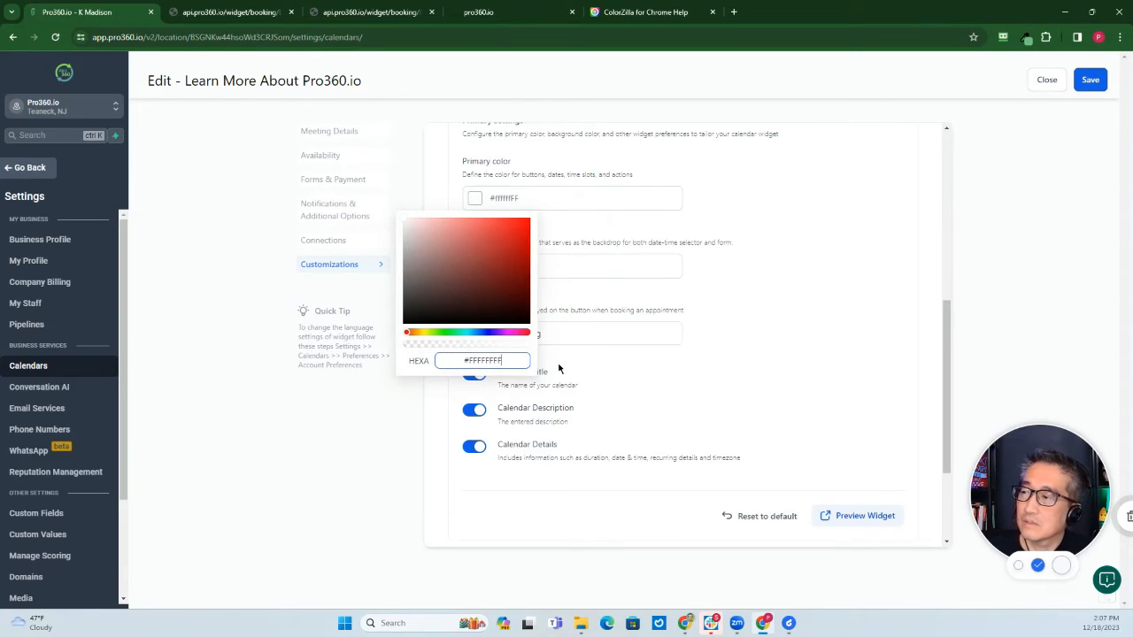
key("BackSpace")
key("BackSpace")
key("BackSpace")
key("BackSpace")
type("fffff")
left_click(690, 375)
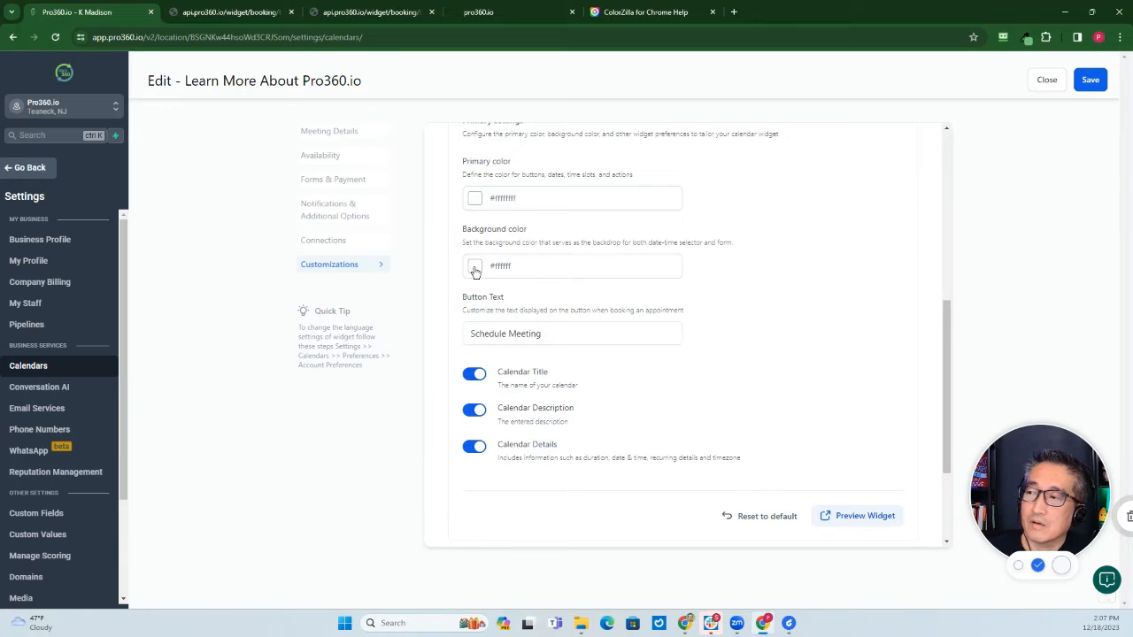
Replace the background color's hex digits with the copied value to make it #ffffff
left_click(475, 272)
left_click_drag(501, 429, 471, 429)
left_click(473, 429)
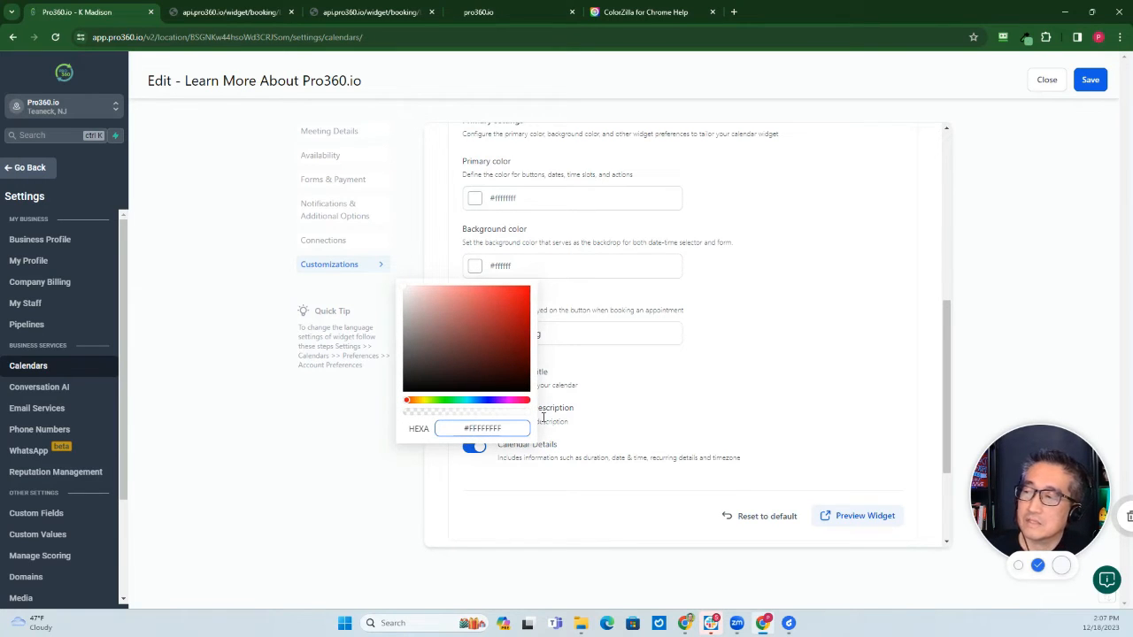
key("shift+End")
key("ctrl+v")
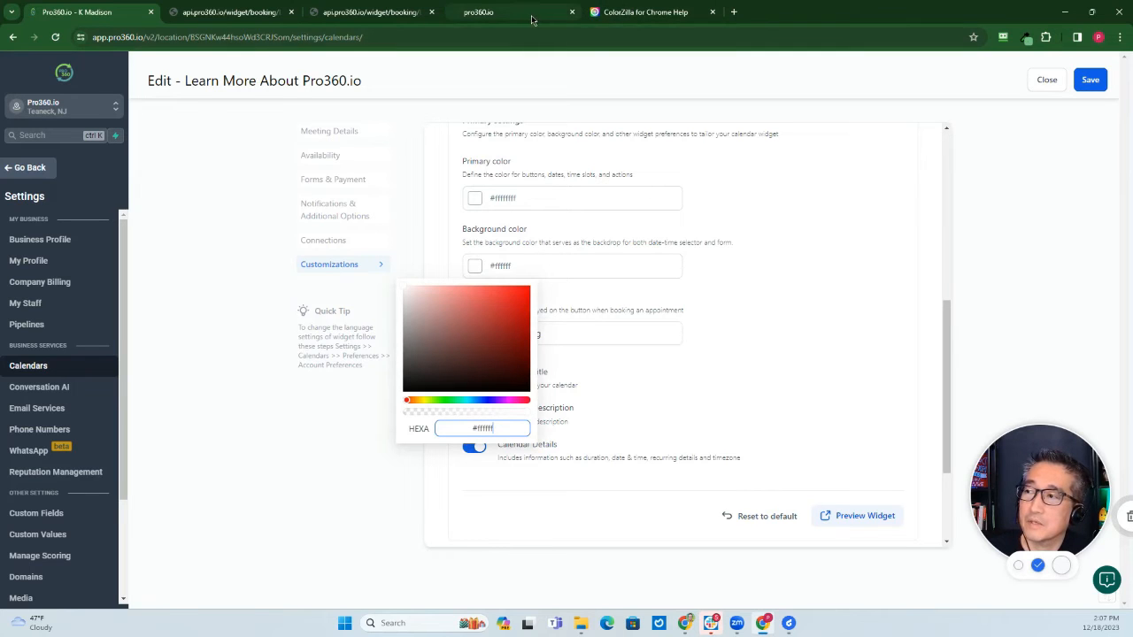
Return to the pro360.io website and sample the green banner's color again with the page color picker
left_click(486, 19)
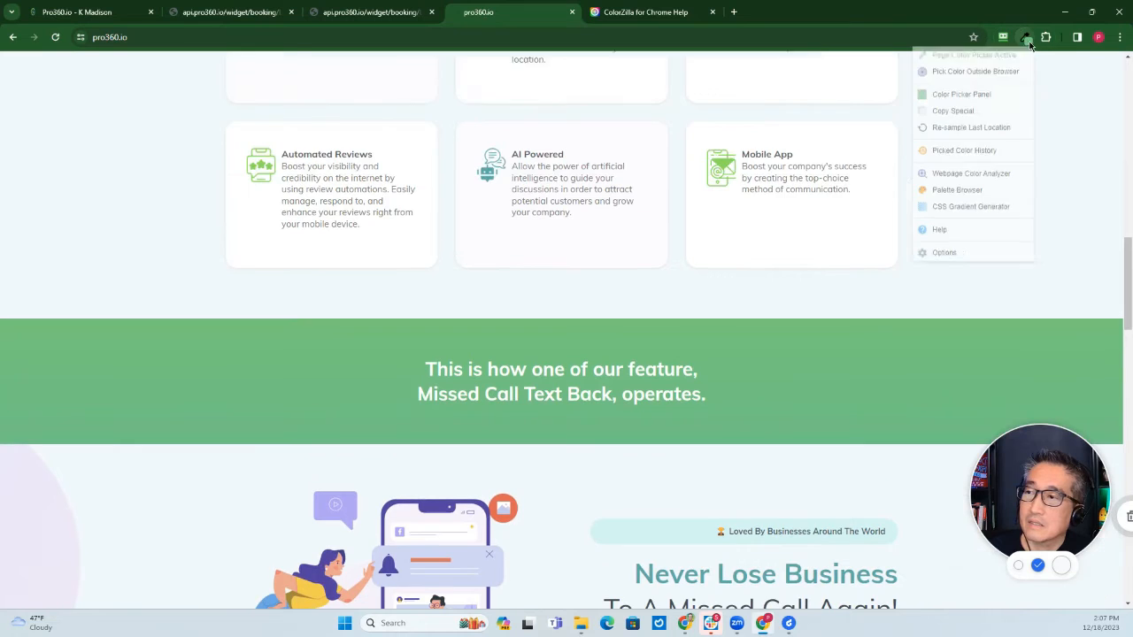
left_click(1027, 39)
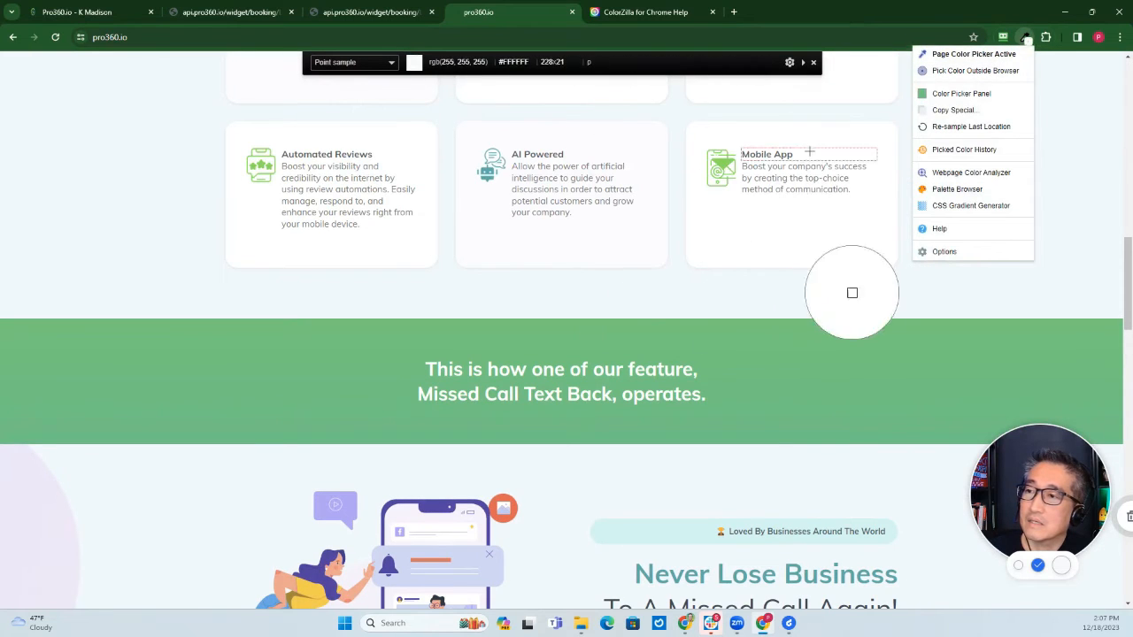
left_click(148, 357)
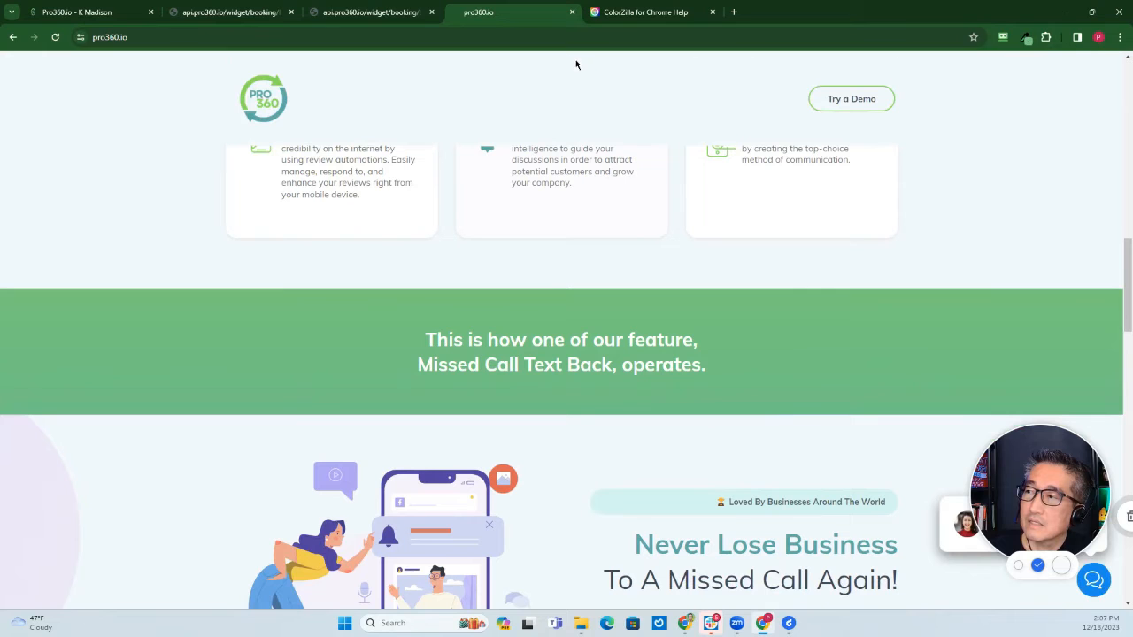
Replace the calendar's background color hex value with the sampled green #75C57FFF
left_click(103, 13)
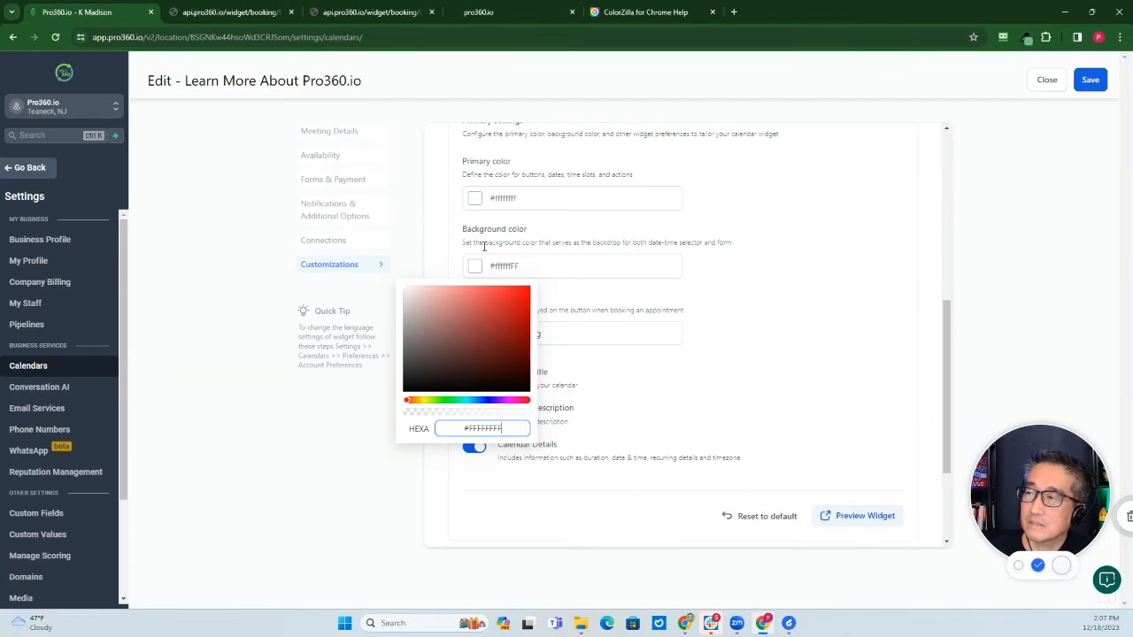
triple_click(507, 428)
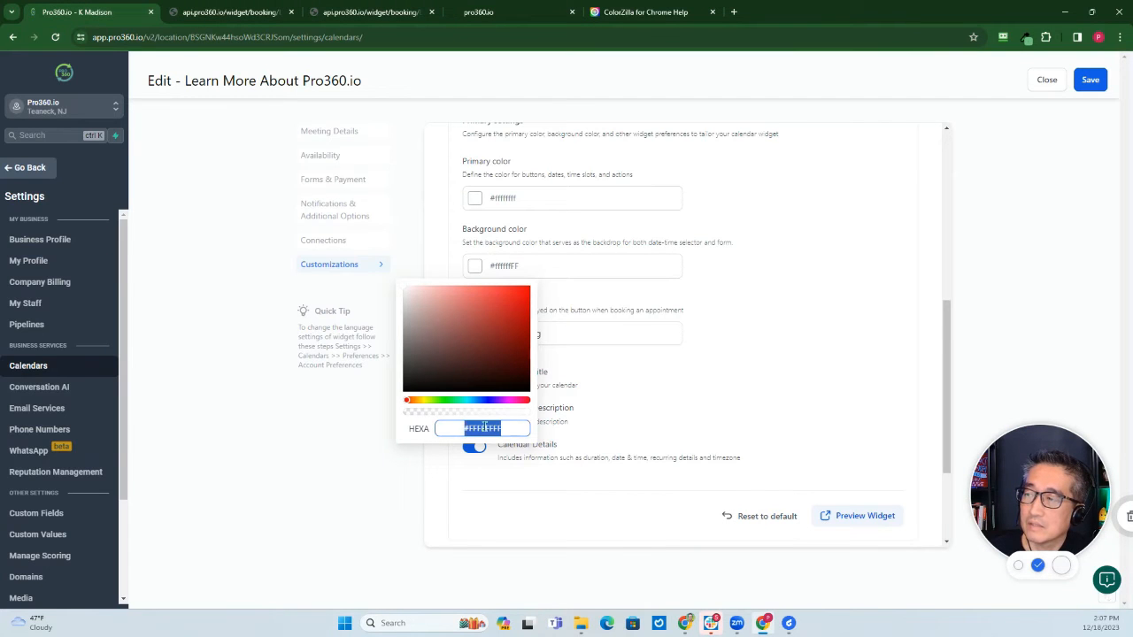
key("ctrl+v")
left_click(637, 417)
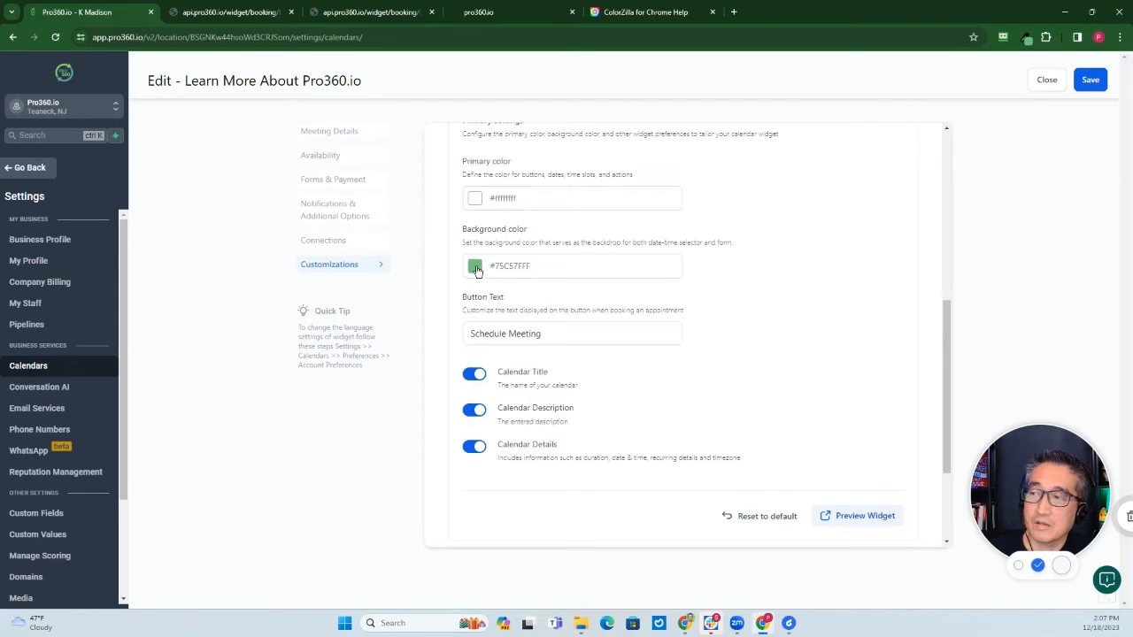
Preview the widget with the green background, select December 19 in it, and return to the calendar's settings
left_click(856, 517)
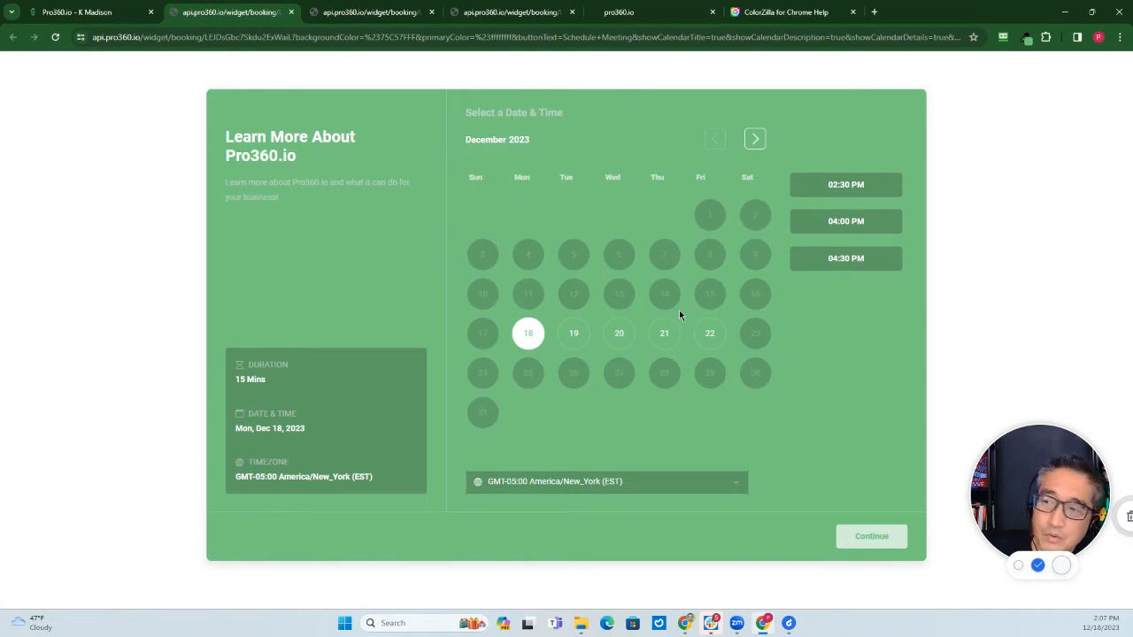
left_click(574, 344)
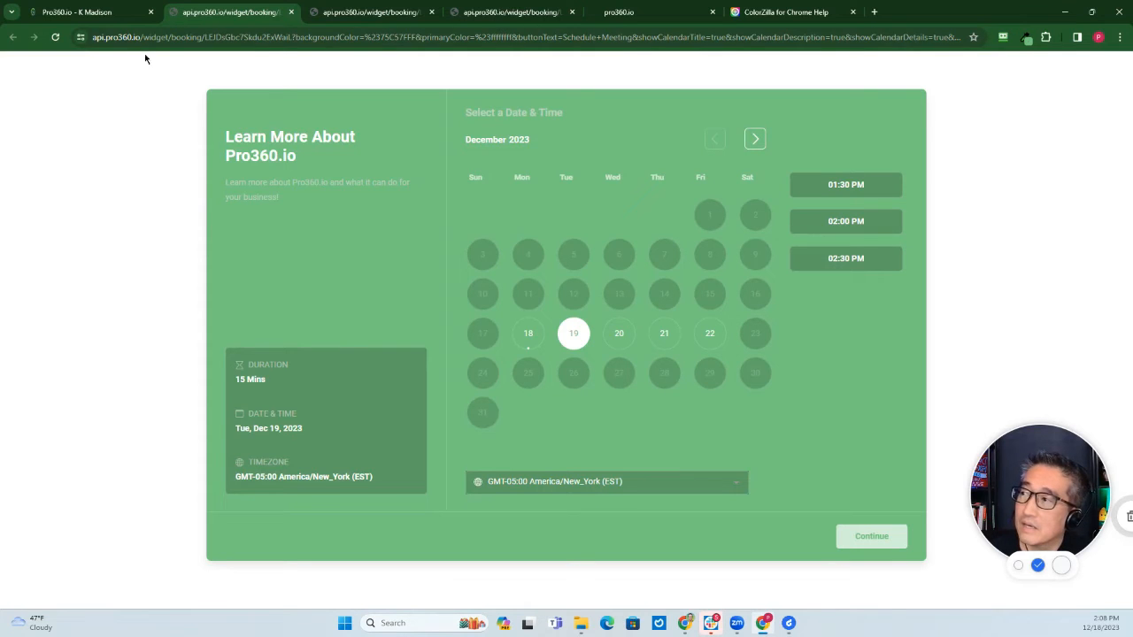
left_click(104, 19)
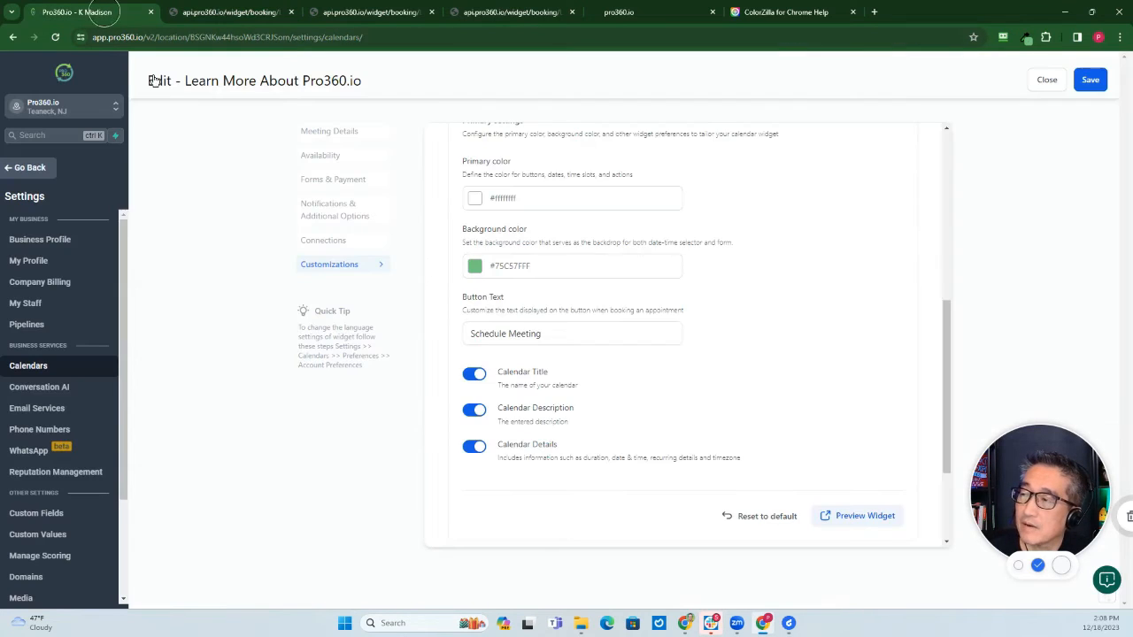
Replace the widget's button text with "Schedule Demo"
scroll(460, 275, "down", 2)
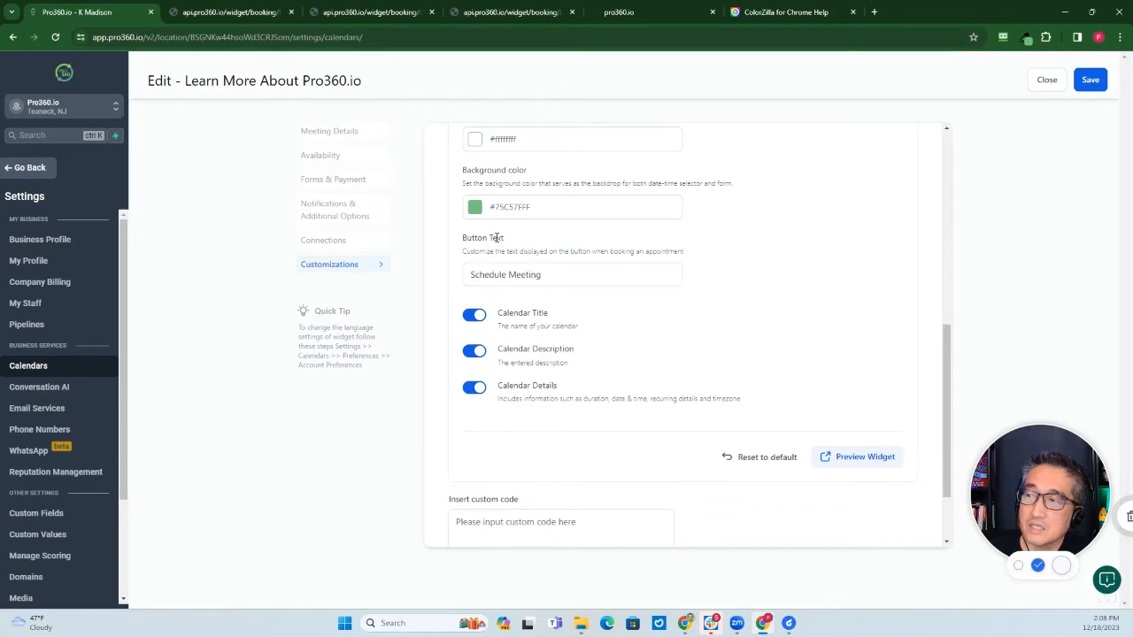
left_click(512, 275)
left_click_drag(549, 274, 467, 274)
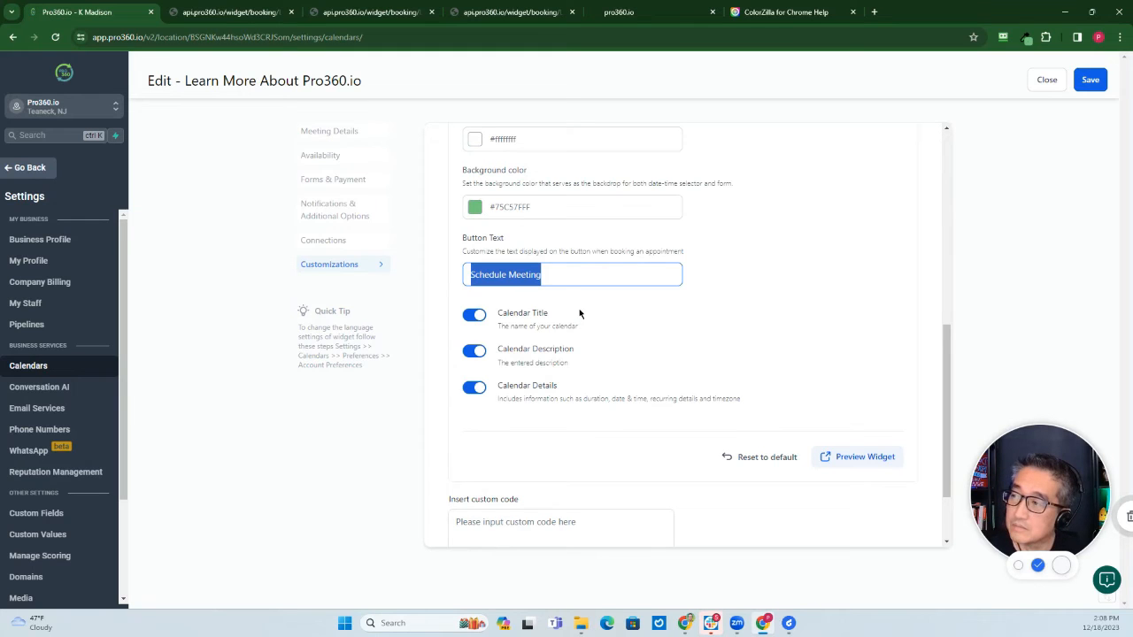
key("BackSpace")
type("Schedule")
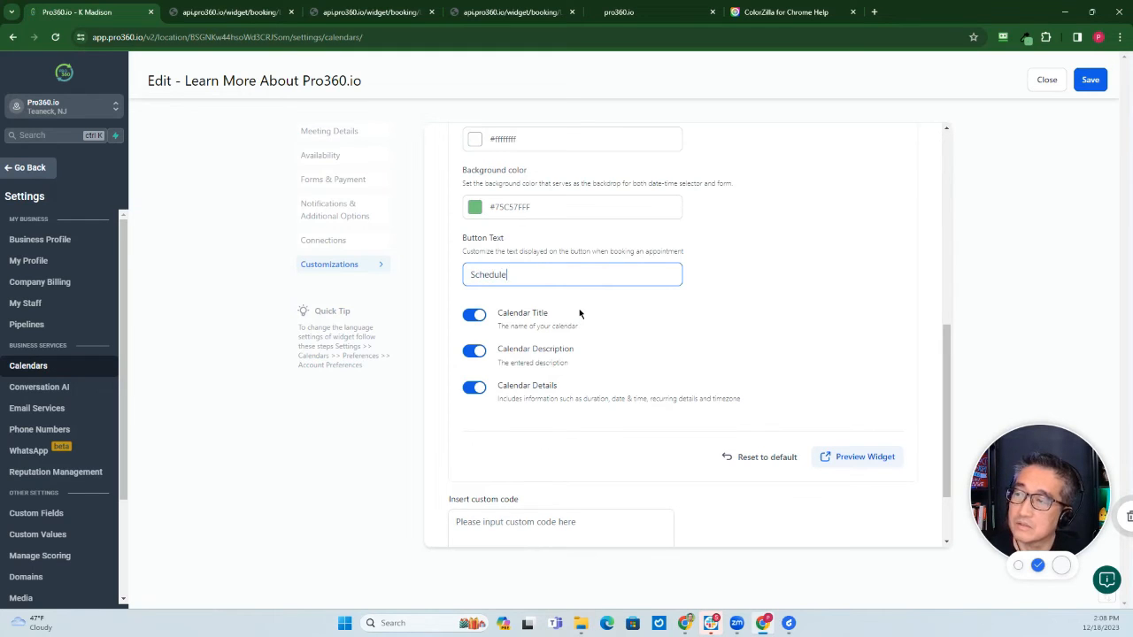
type(" Demo")
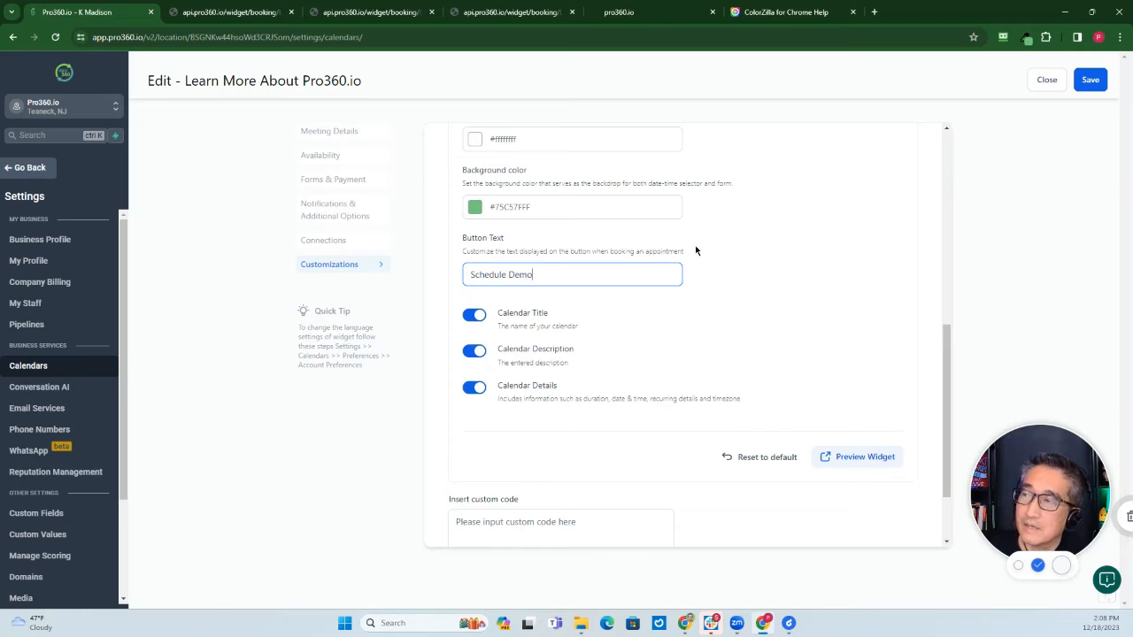
In the earlier default-colored preview, choose the 02:30 PM slot and continue to the form with the booking button
left_click(505, 12)
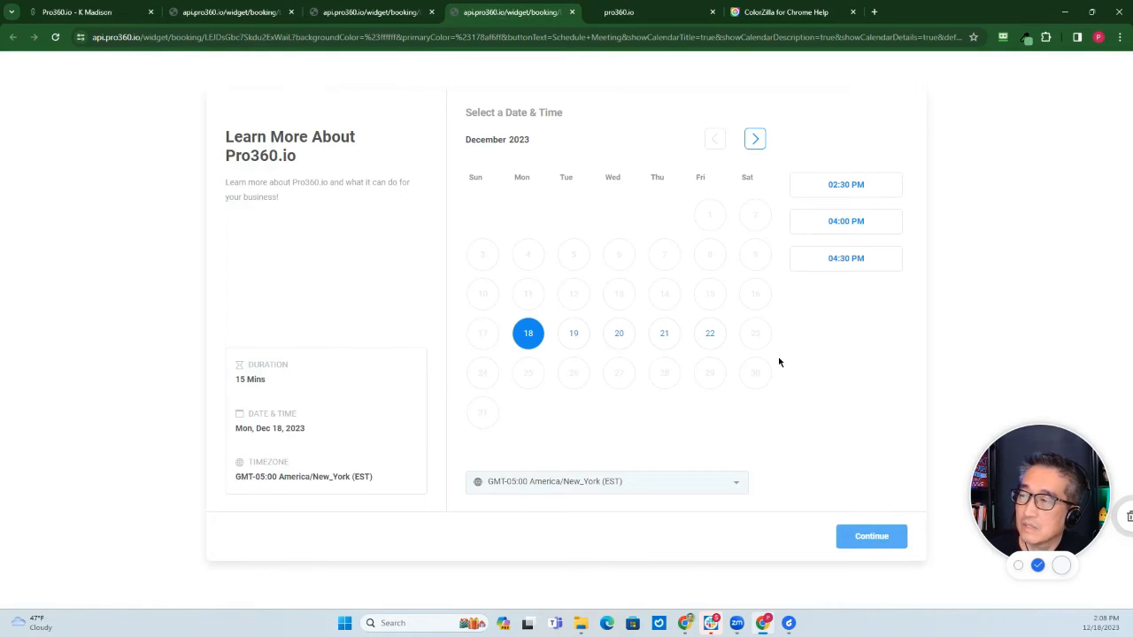
left_click(835, 192)
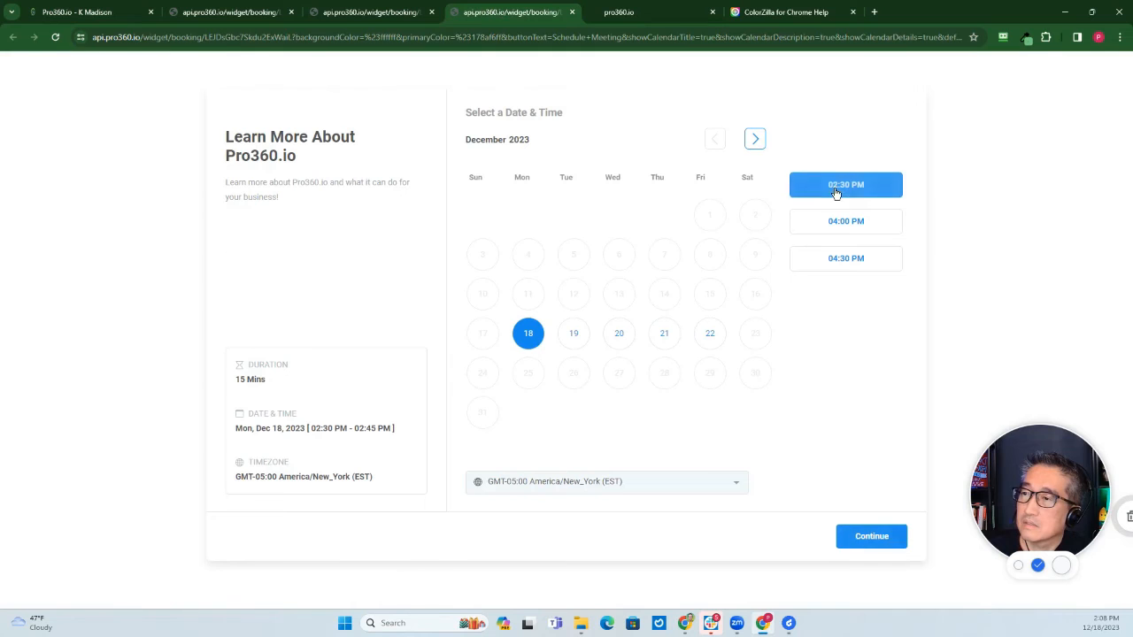
left_click(869, 540)
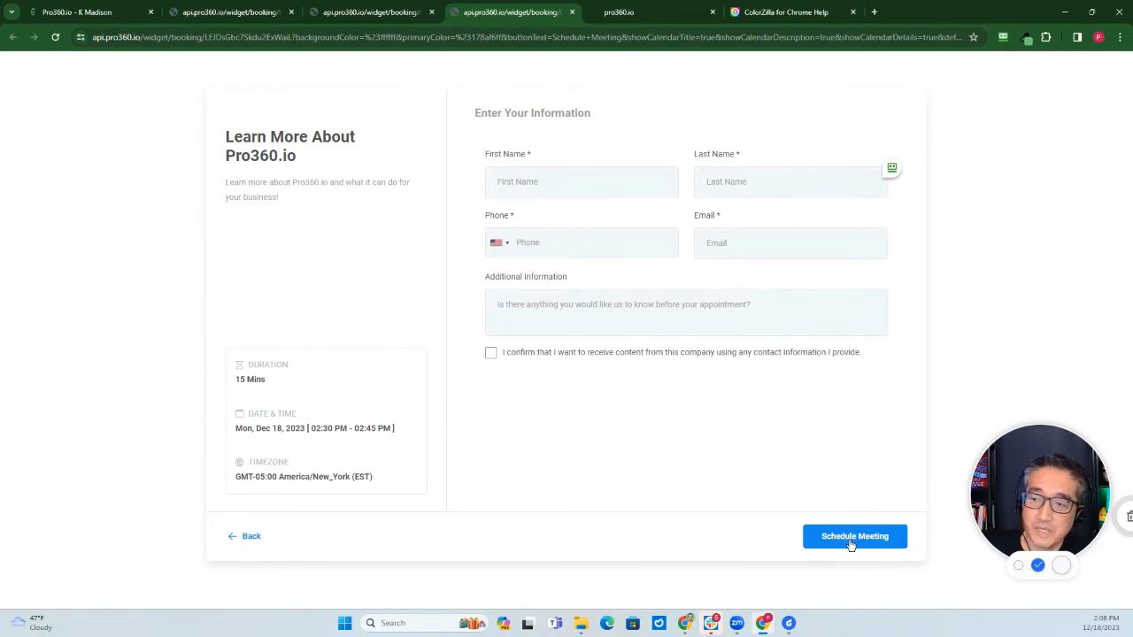
Preview the updated widget, choose December 19 at 01:30 PM, and continue to the booking form
left_click(94, 13)
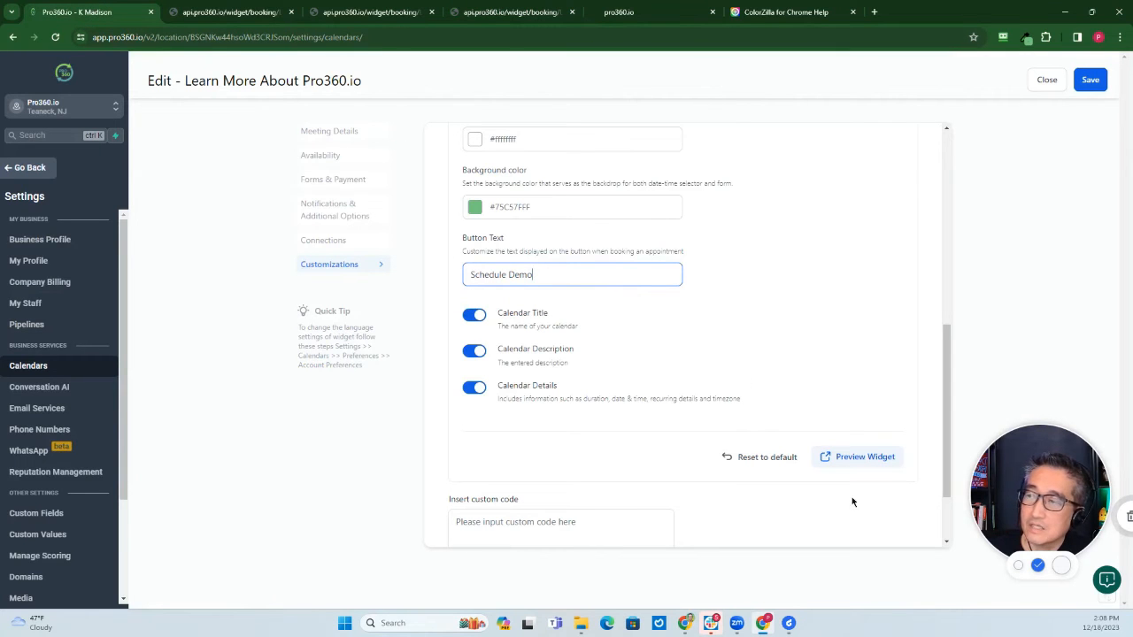
left_click(872, 463)
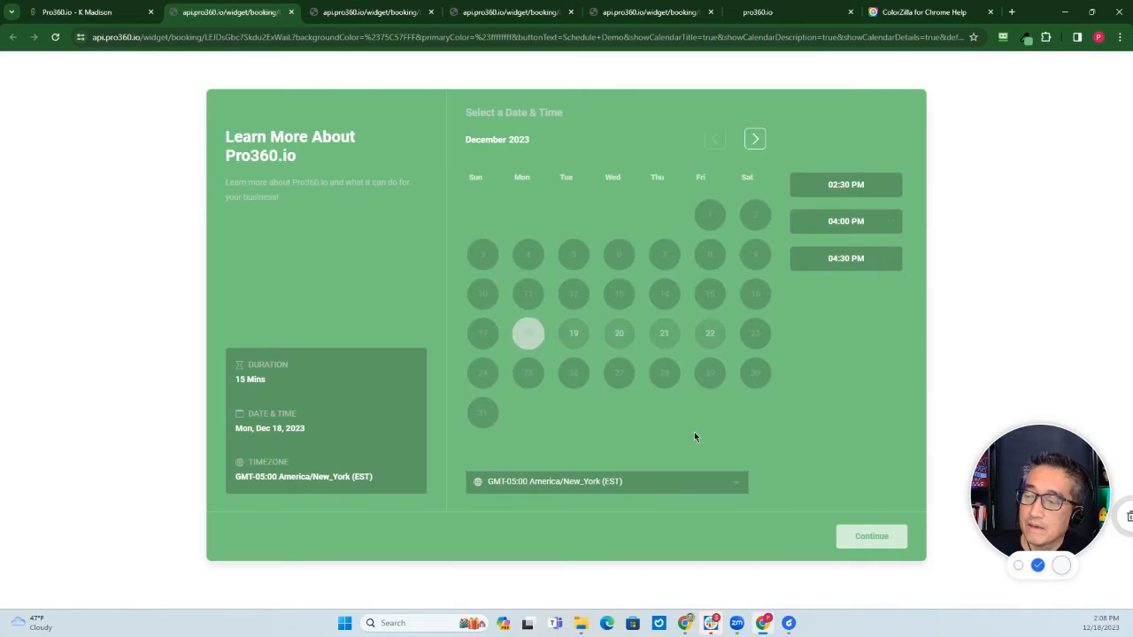
left_click(574, 333)
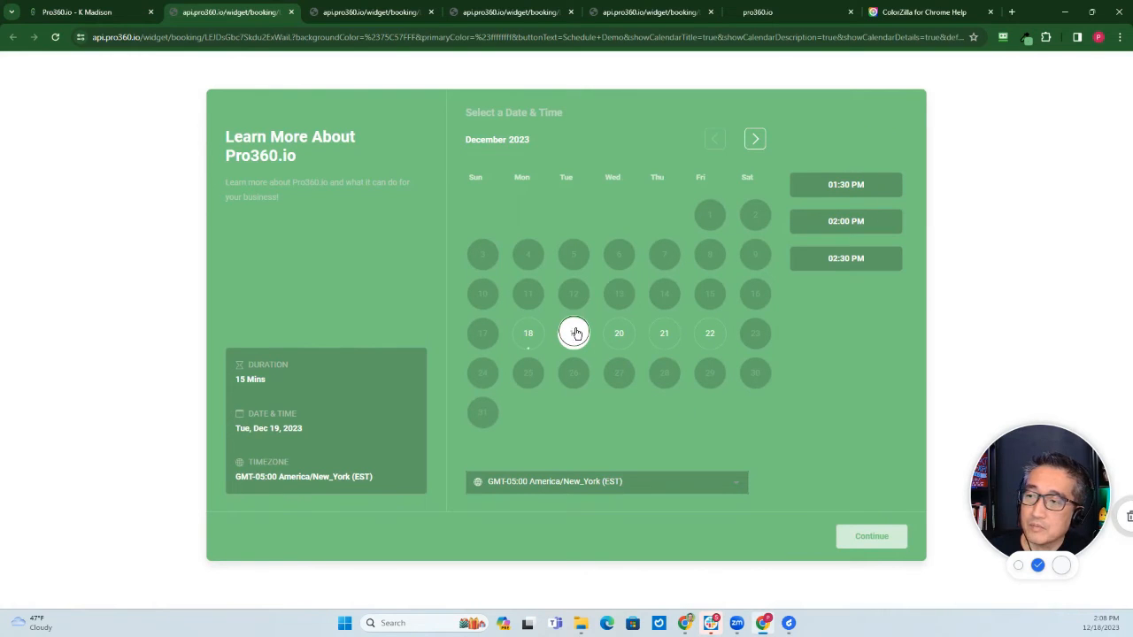
left_click(846, 190)
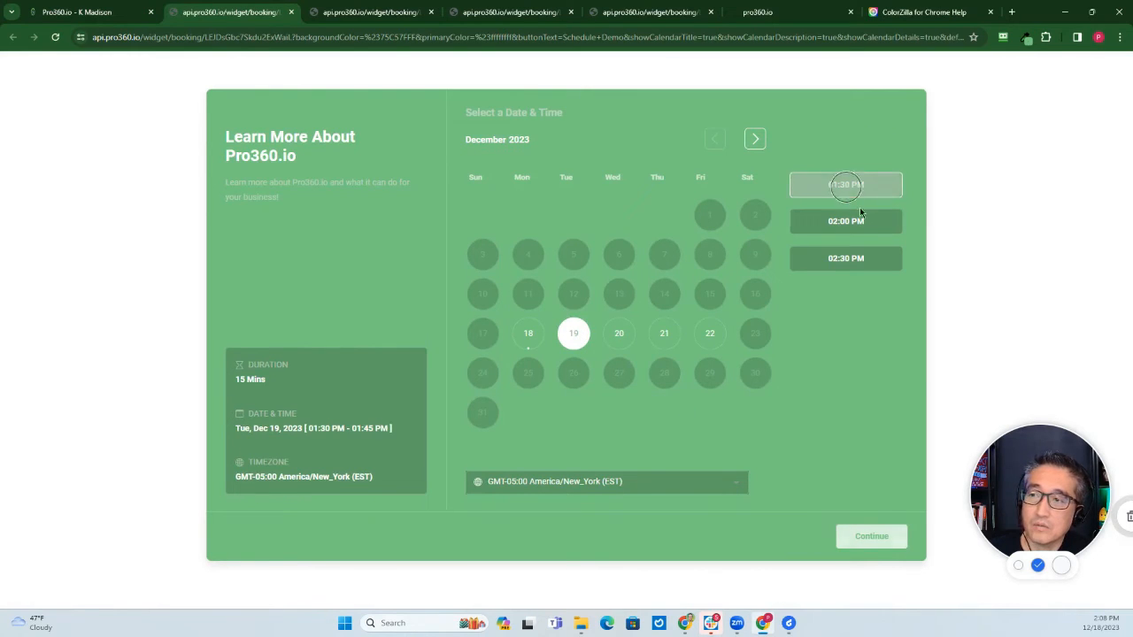
left_click(871, 539)
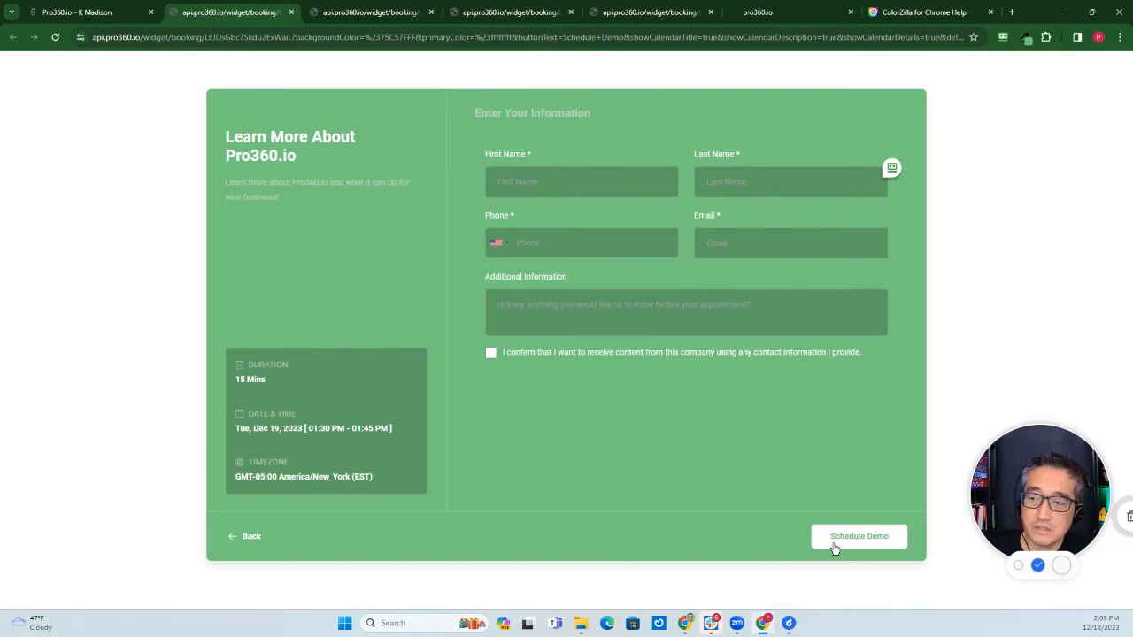
Try "Schedule Meet" as the widget's button text in the calendar's settings
left_click(102, 12)
left_click(573, 278)
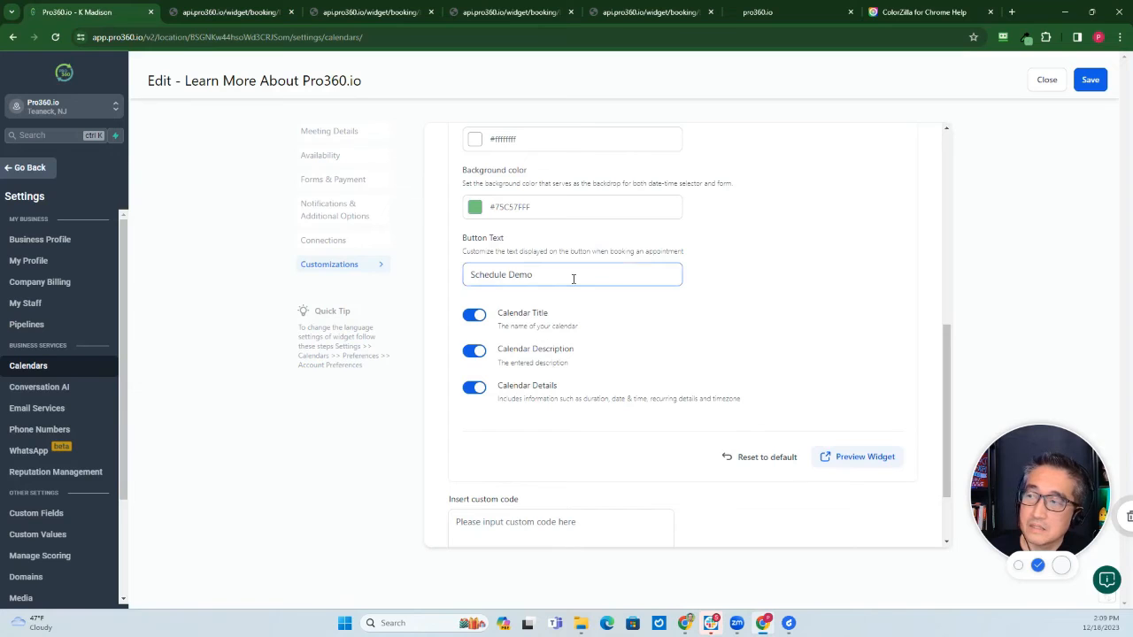
left_click_drag(529, 274, 475, 274)
triple_click(568, 275)
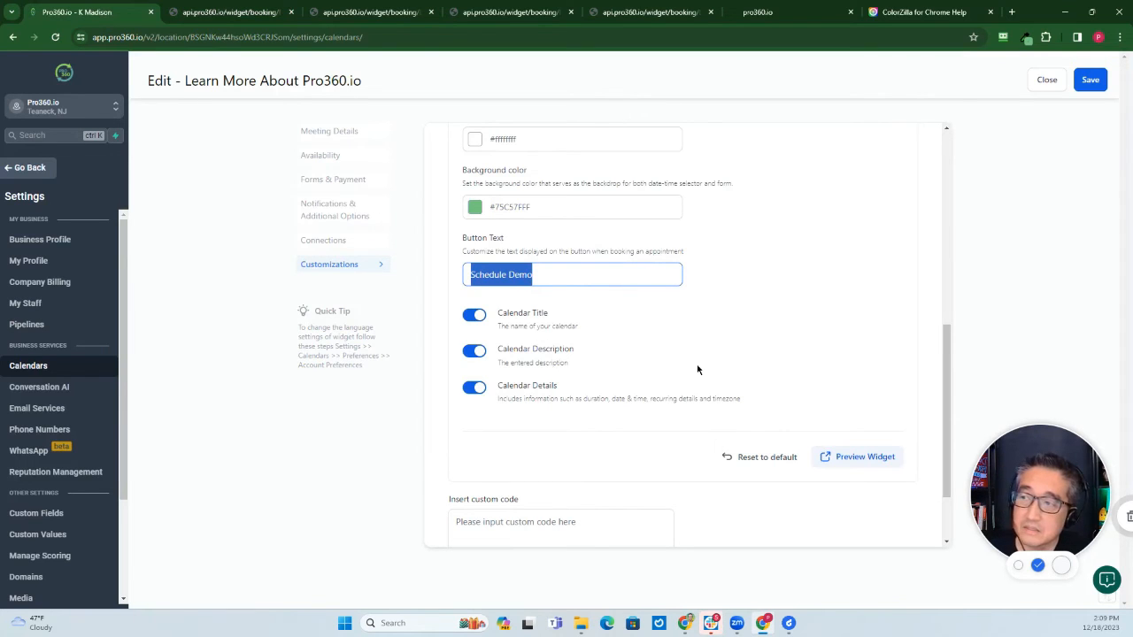
left_click(563, 279)
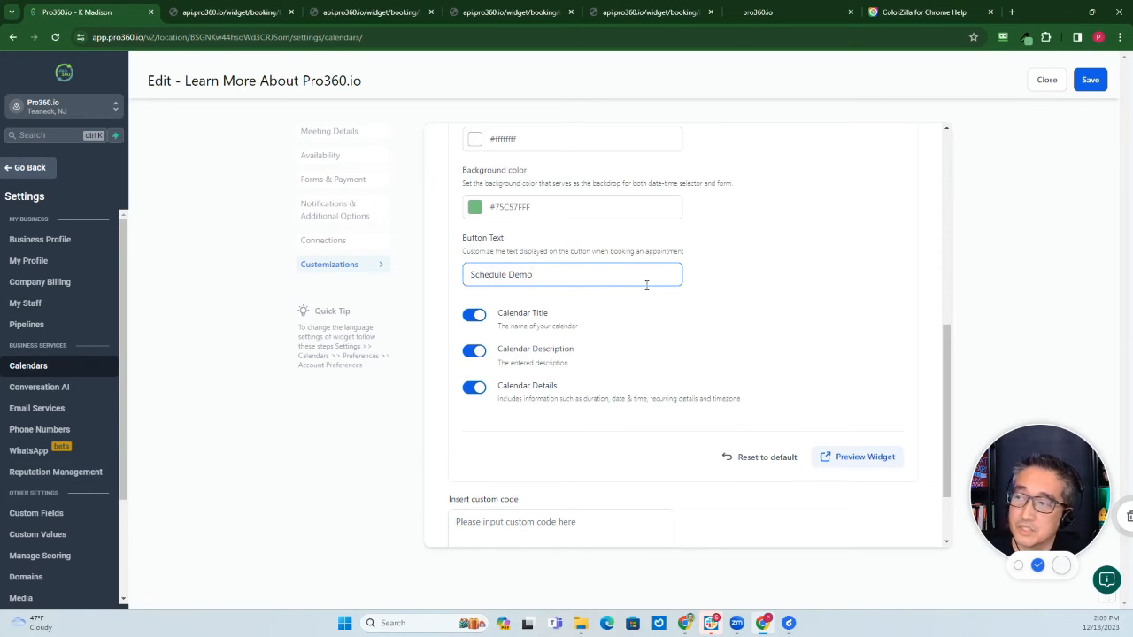
key("BackSpace")
key("BackSpace")
type("Meet")
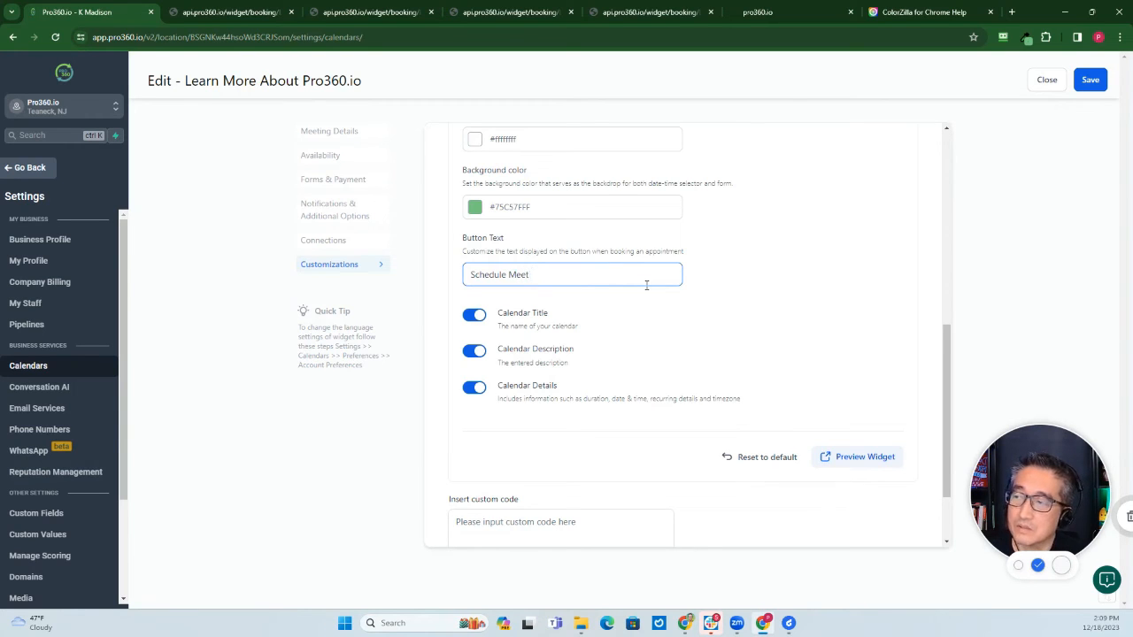
Change the last word of the button text back to "Demo" so it reads "Schedule Demo"
key("BackSpace")
key("BackSpace")
key("BackSpace")
key("BackSpace")
type("Demo")
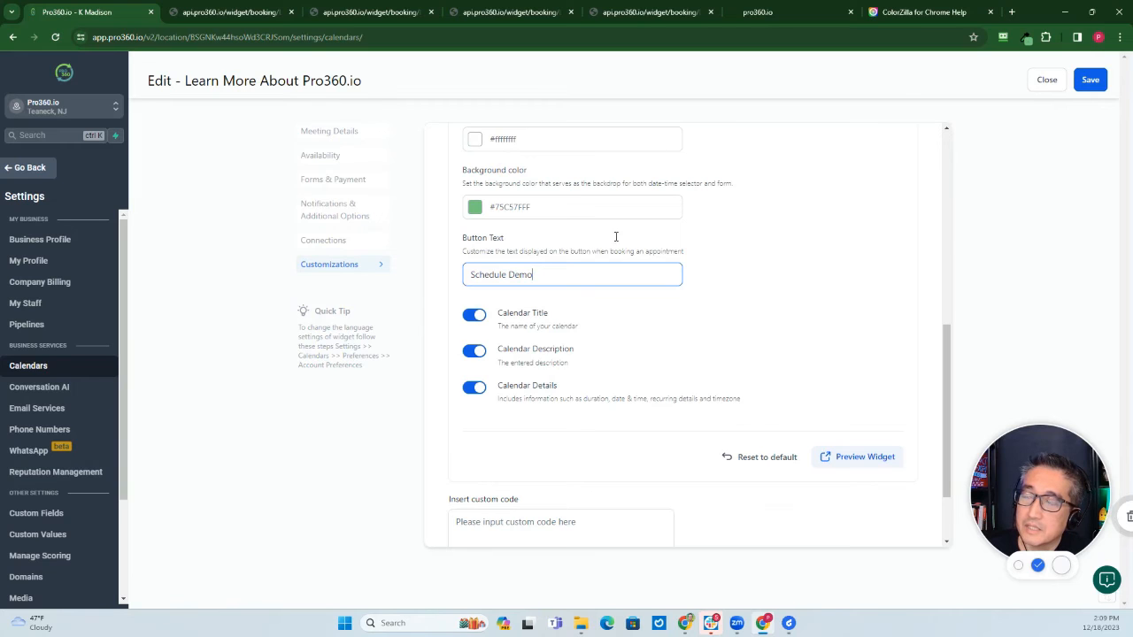
Compare the pro360.io website with the default-colored widget preview and the calendar's customization settings
left_click(763, 12)
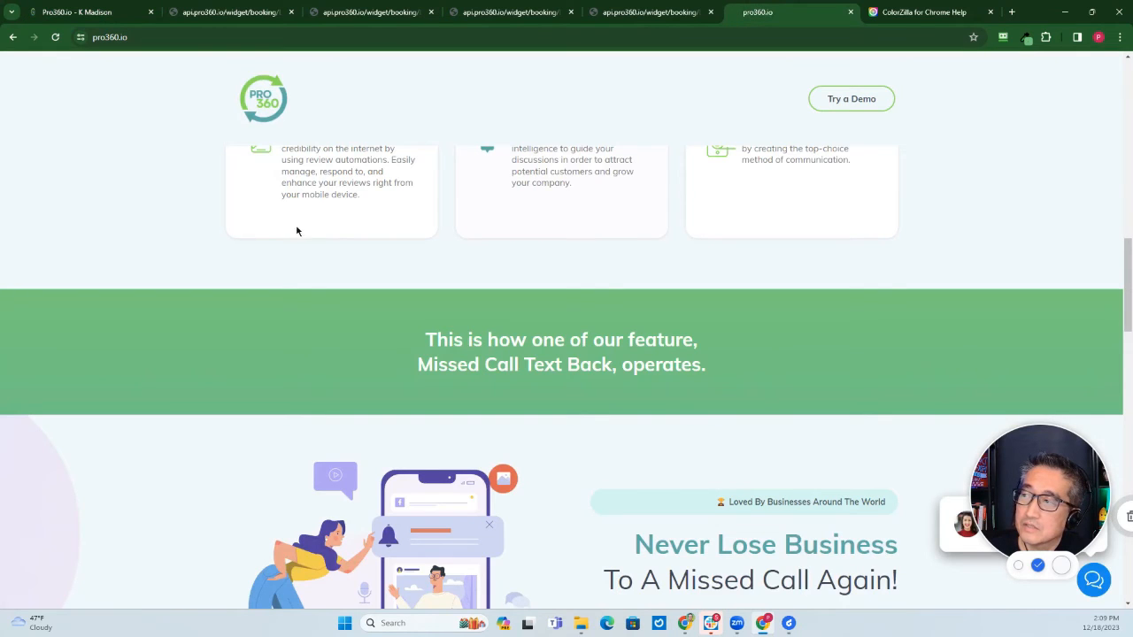
left_click(650, 13)
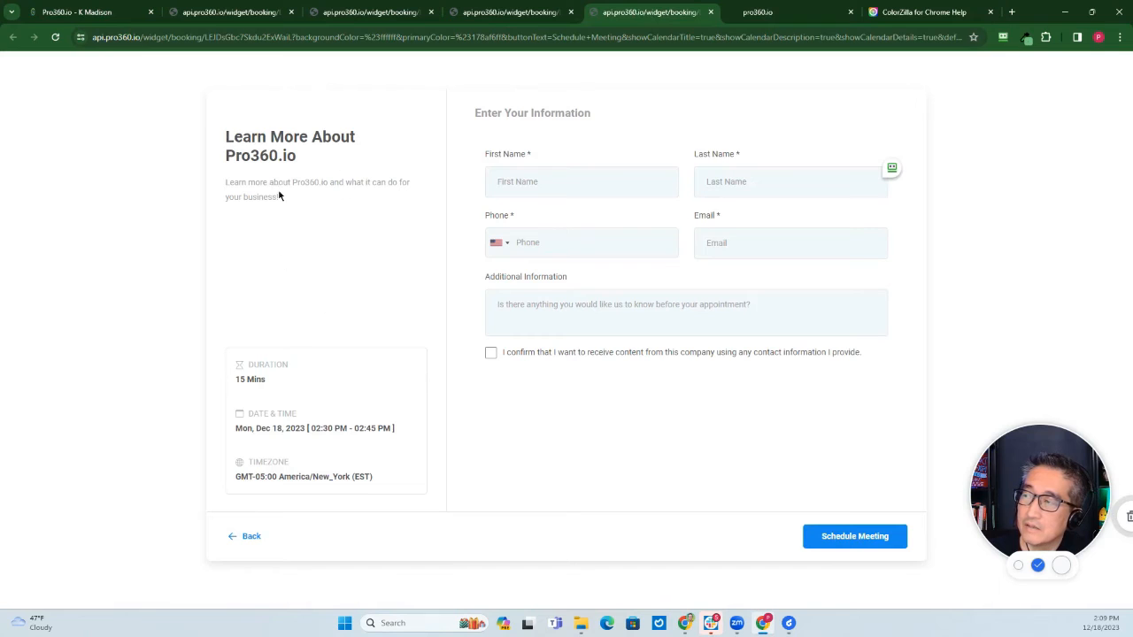
left_click(111, 16)
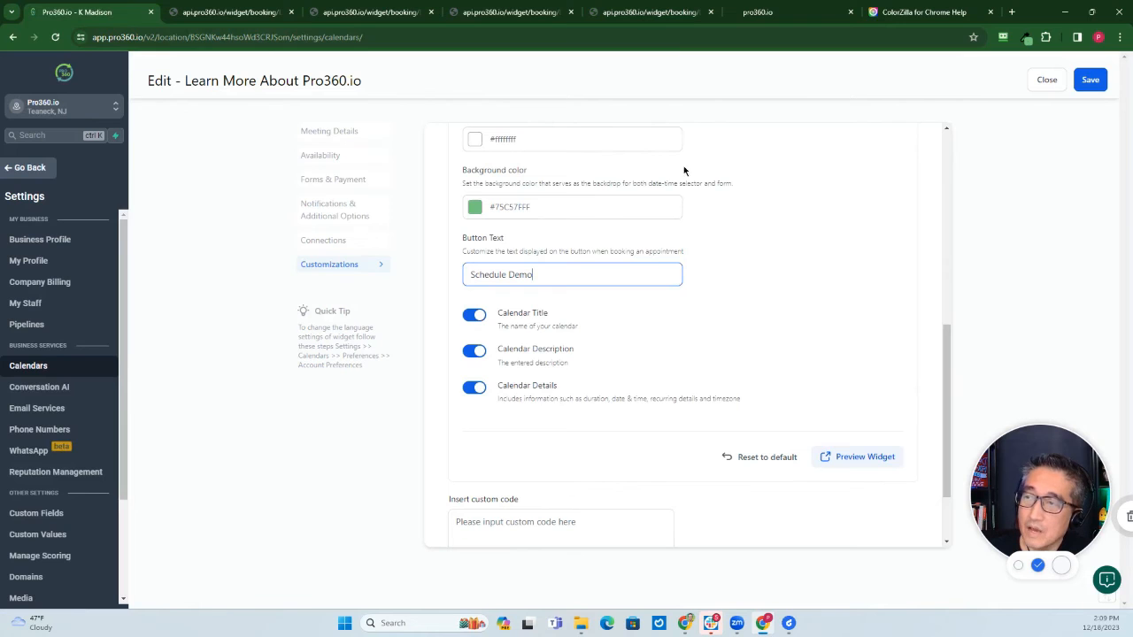
left_click(783, 12)
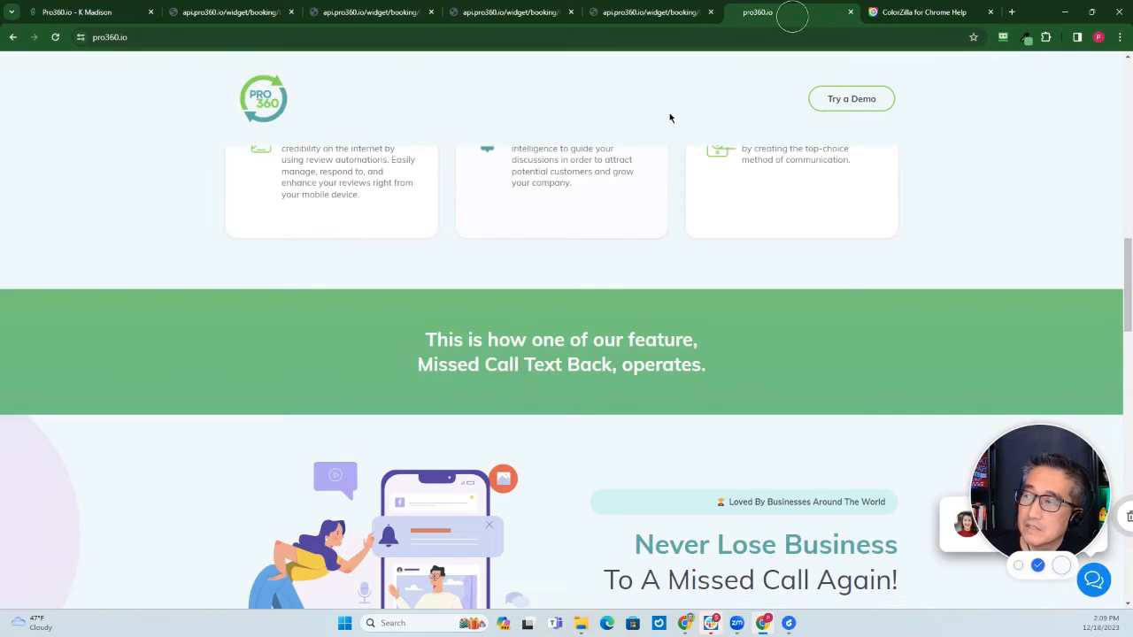
left_click(673, 14)
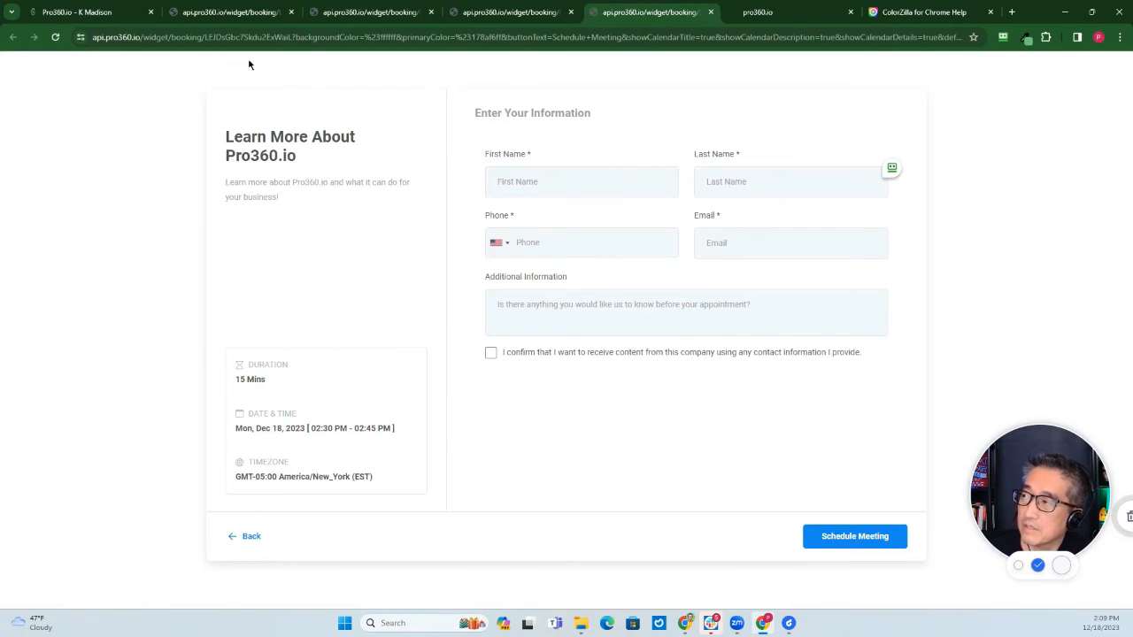
Turn off the Calendar Title in the widget customizations and preview the result
left_click(97, 13)
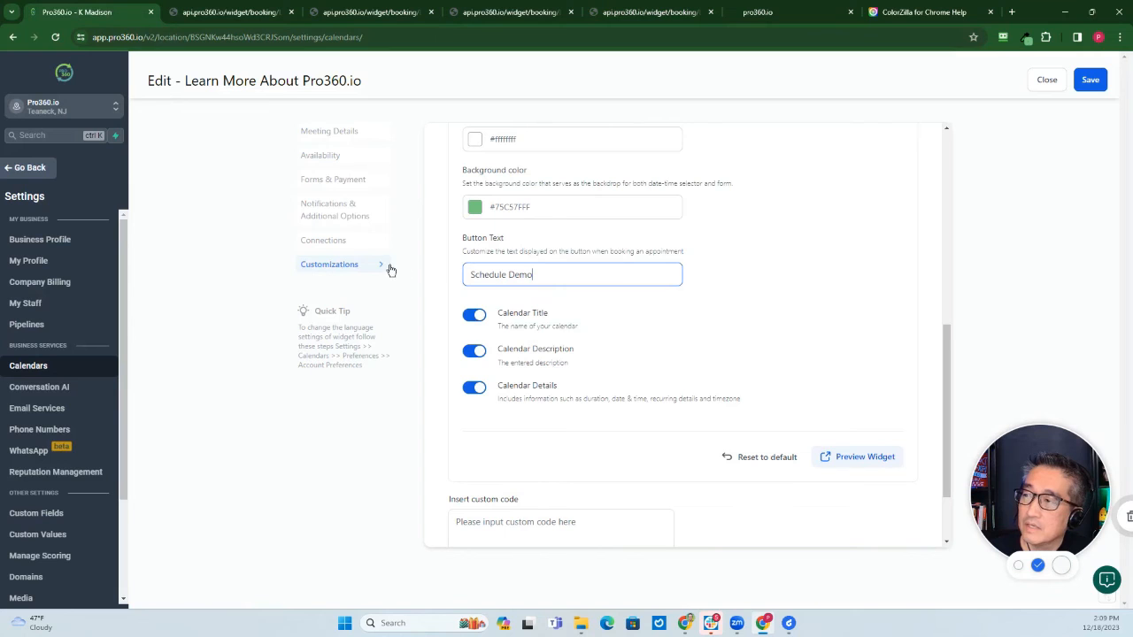
left_click(474, 316)
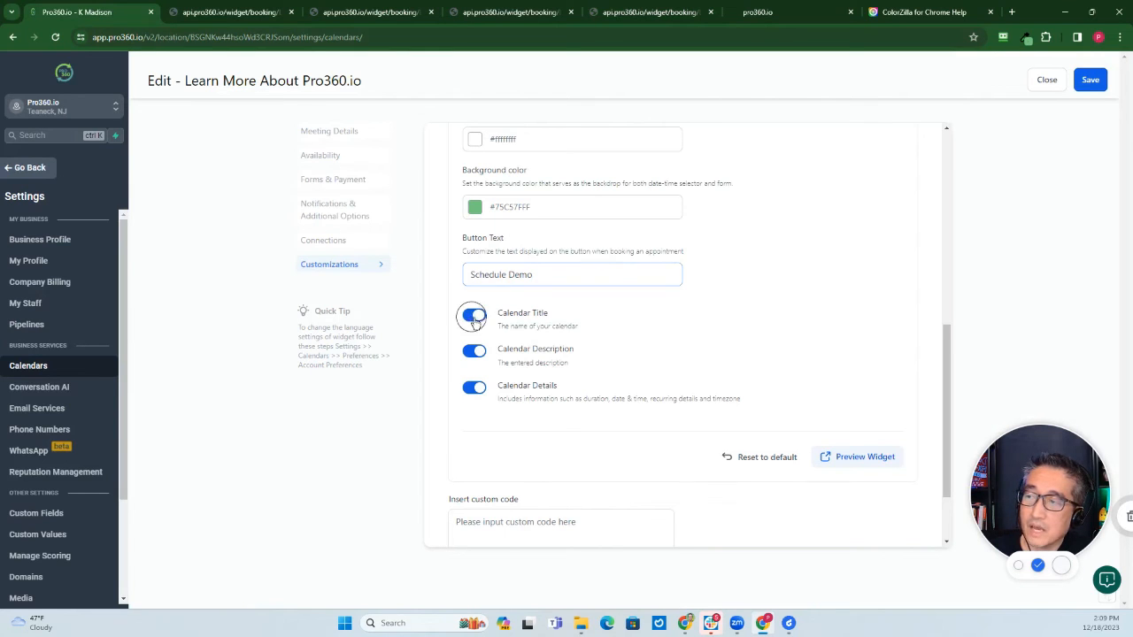
left_click(857, 457)
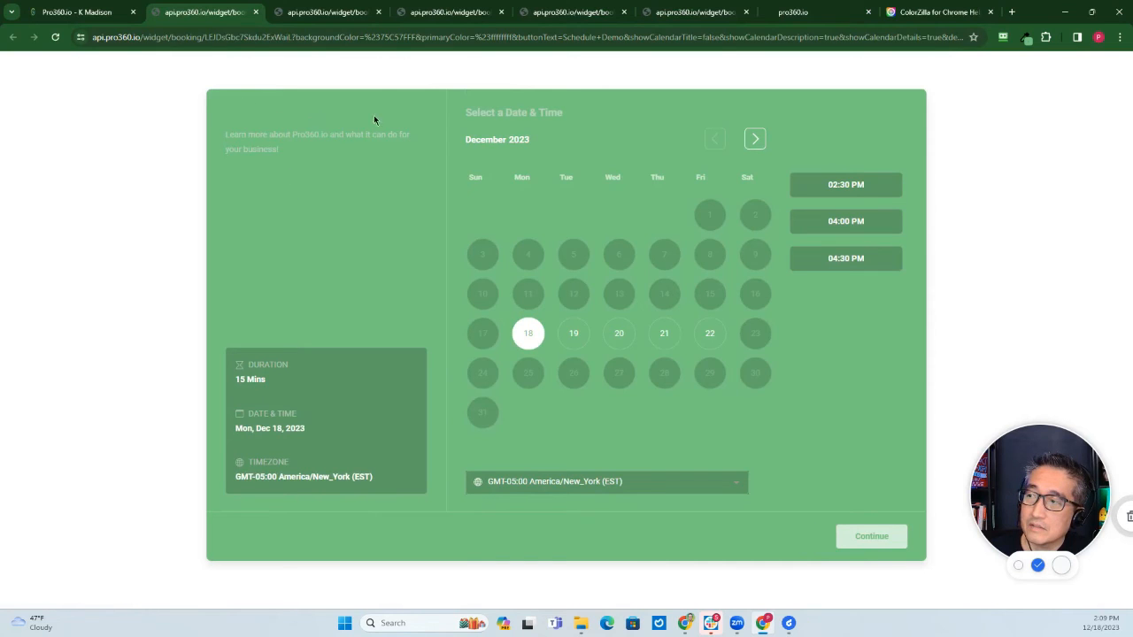
Close the three outdated green and intermediate widget previews, keeping the newest and the default-colored one
left_click(378, 13)
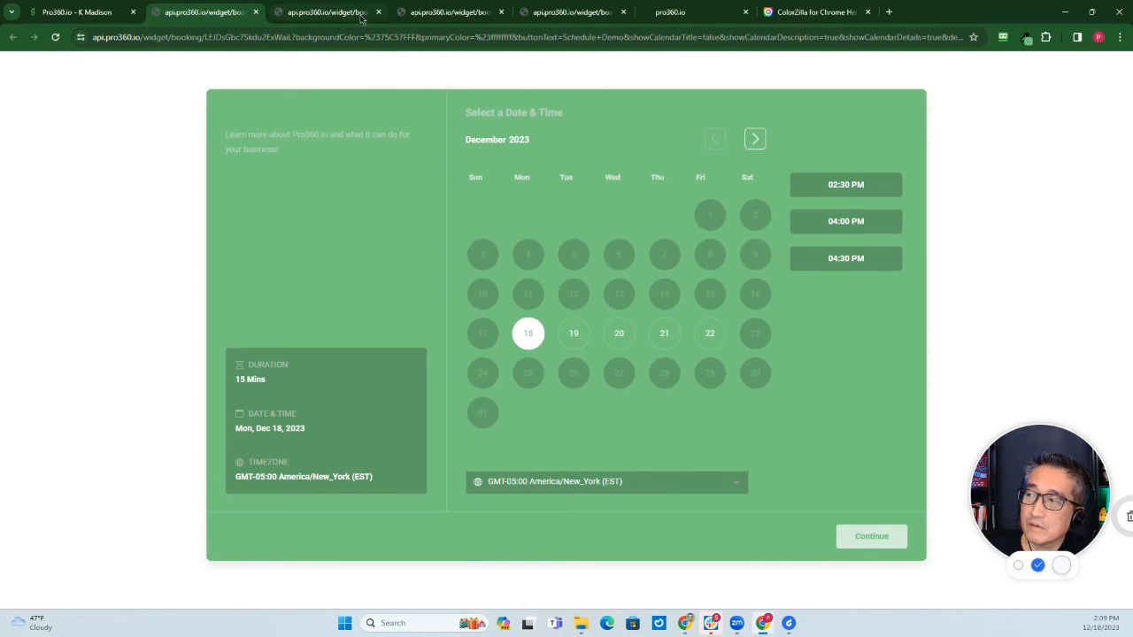
left_click(378, 12)
left_click(378, 12)
Compare the title area of the default-colored preview with the newest preview, and return to the calendar's settings
left_click(372, 16)
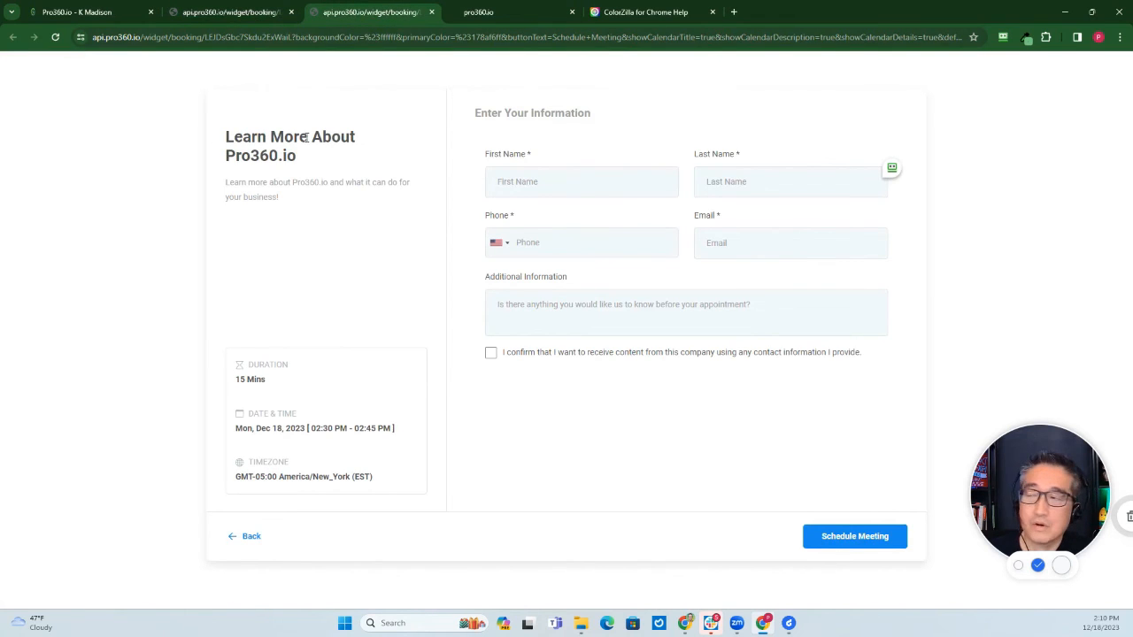
left_click(236, 16)
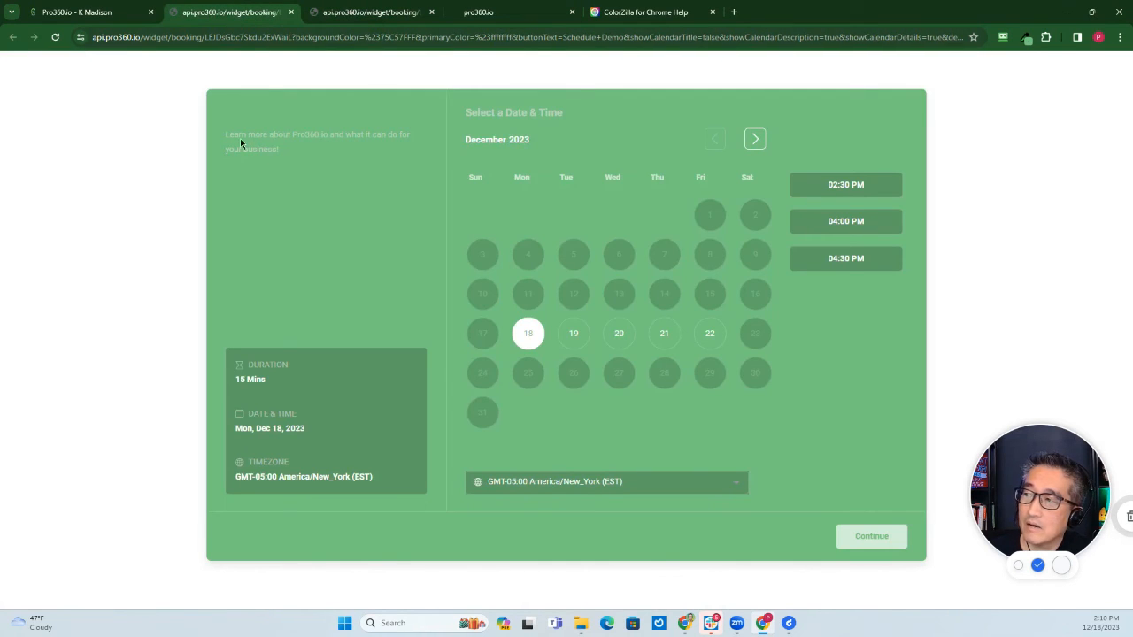
left_click(112, 15)
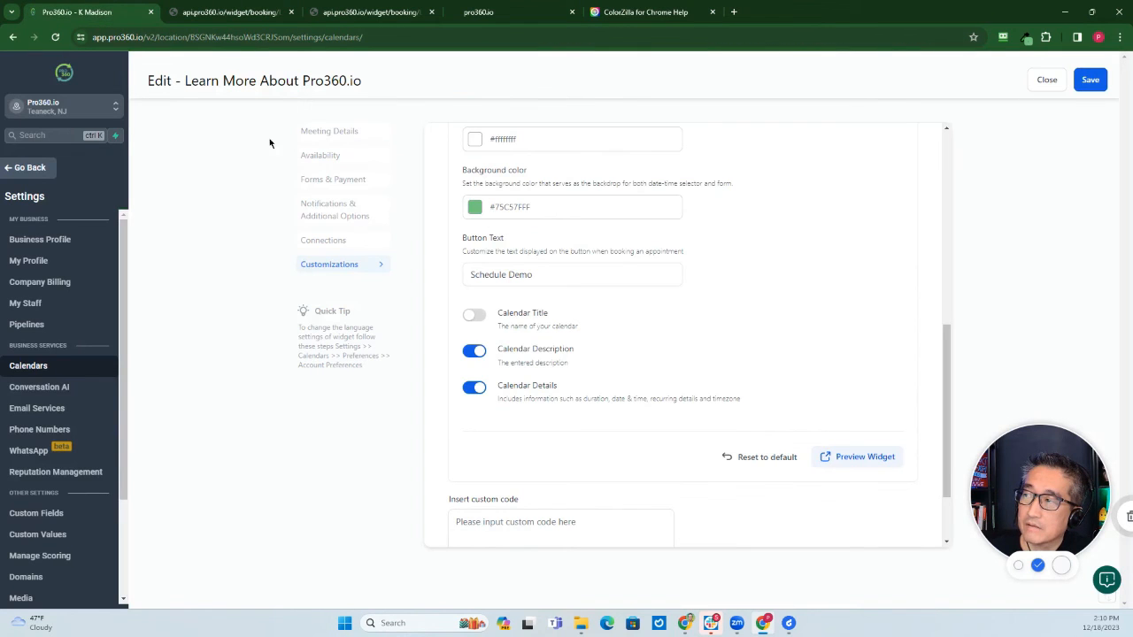
Turn the Calendar Title back on, turn the Calendar Description off, and close the outdated preview without a title
left_click(475, 317)
left_click(479, 352)
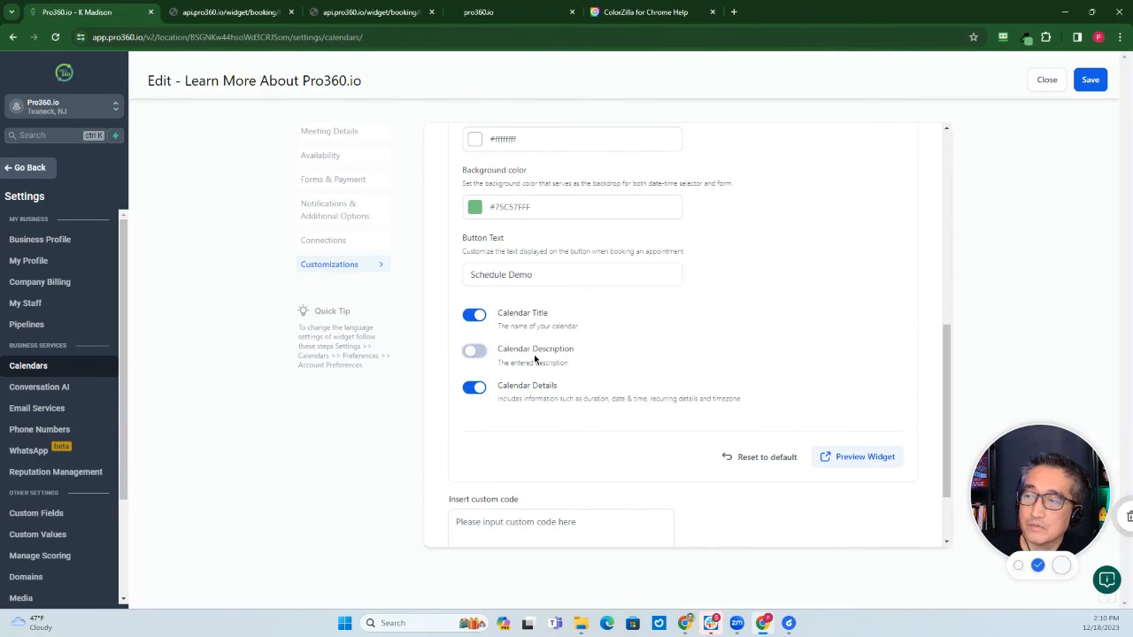
left_click(291, 12)
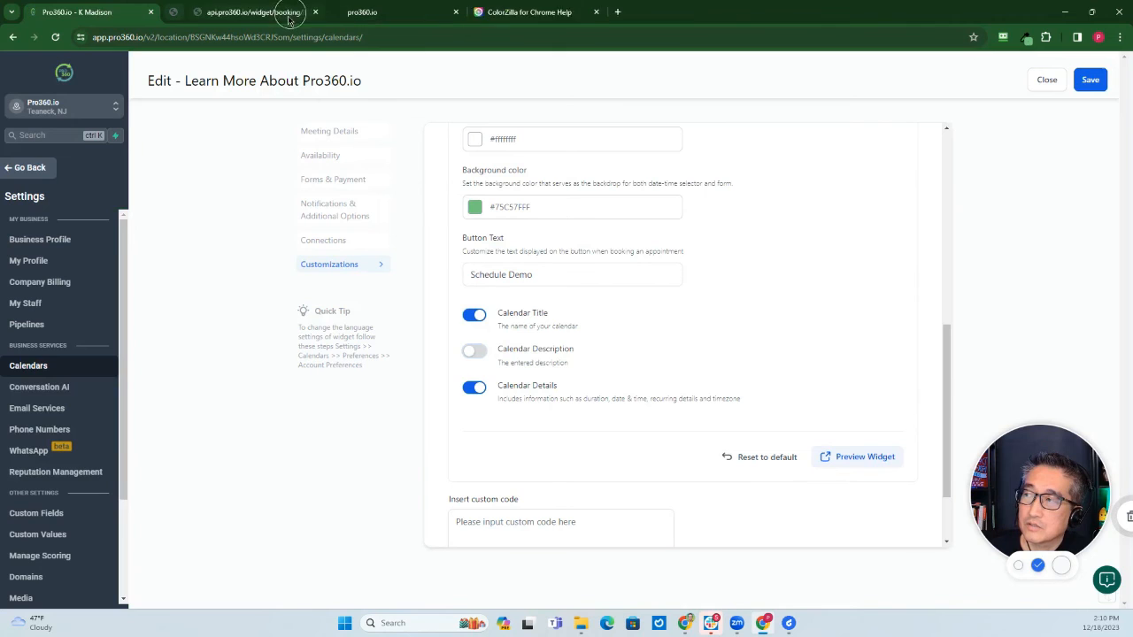
Examine the description text in the default-colored preview, and preview the widget with the Calendar Description turned off for comparison
left_click(235, 15)
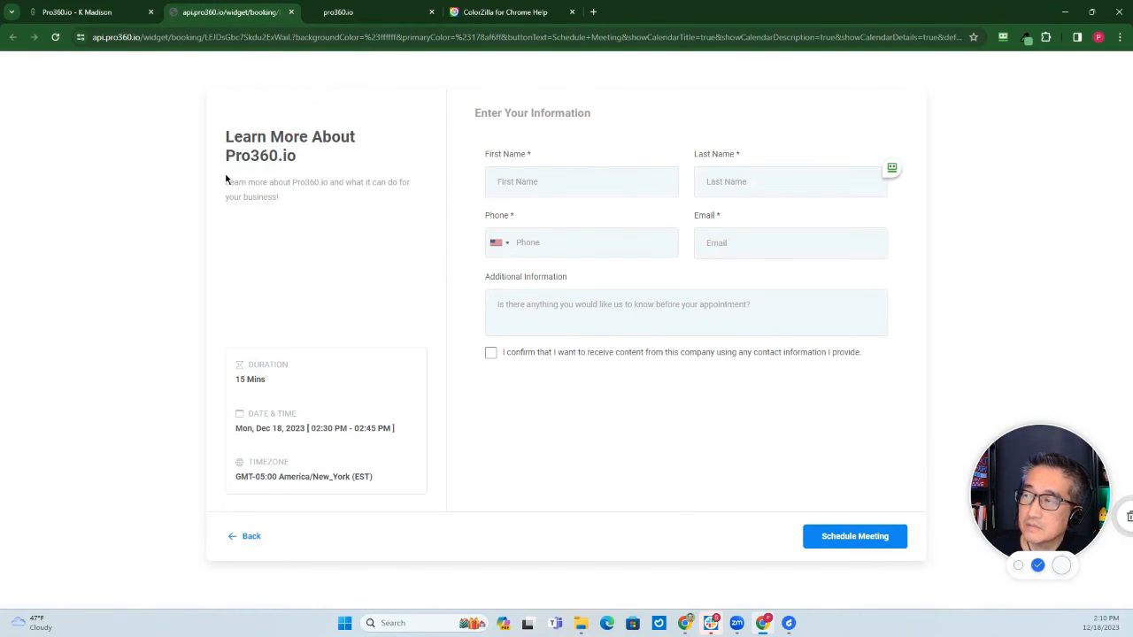
left_click_drag(222, 178, 283, 203)
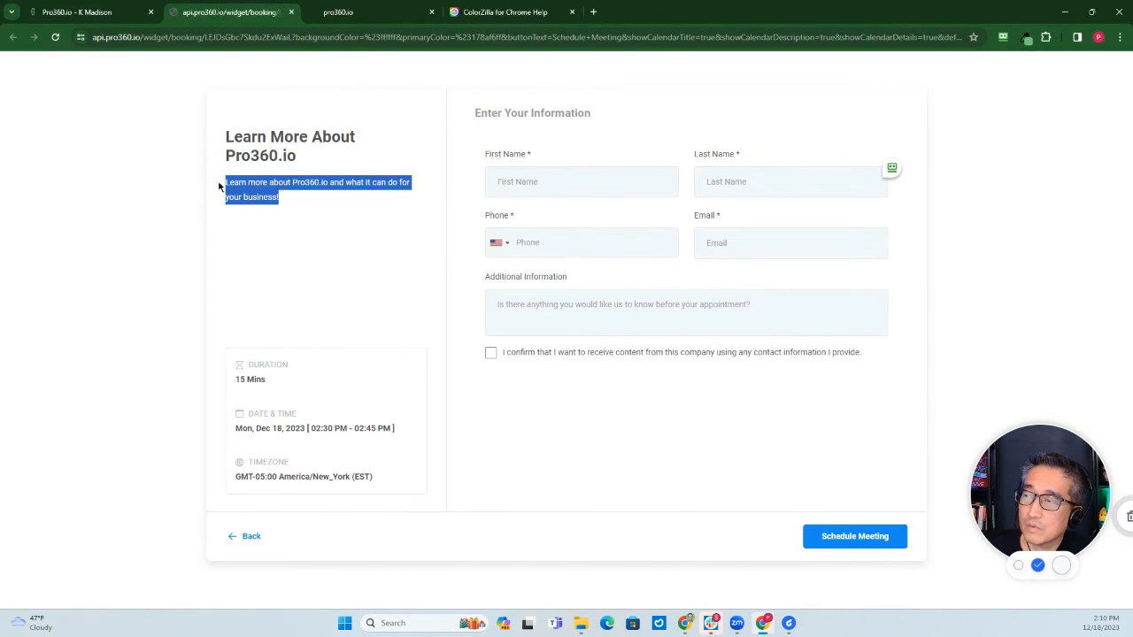
left_click(97, 12)
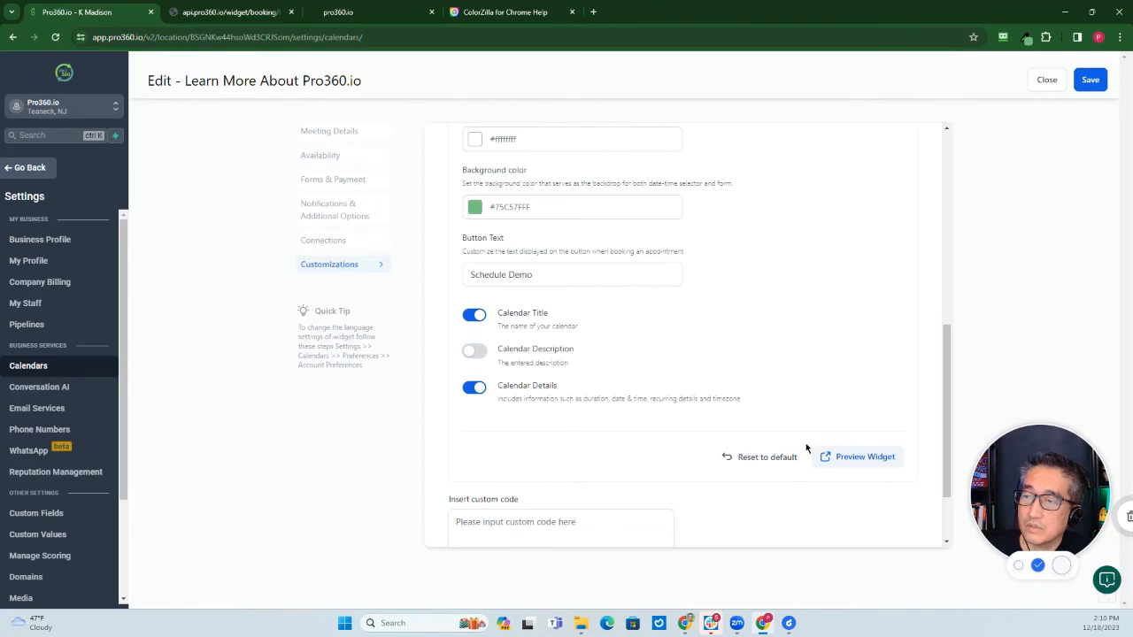
left_click(850, 457)
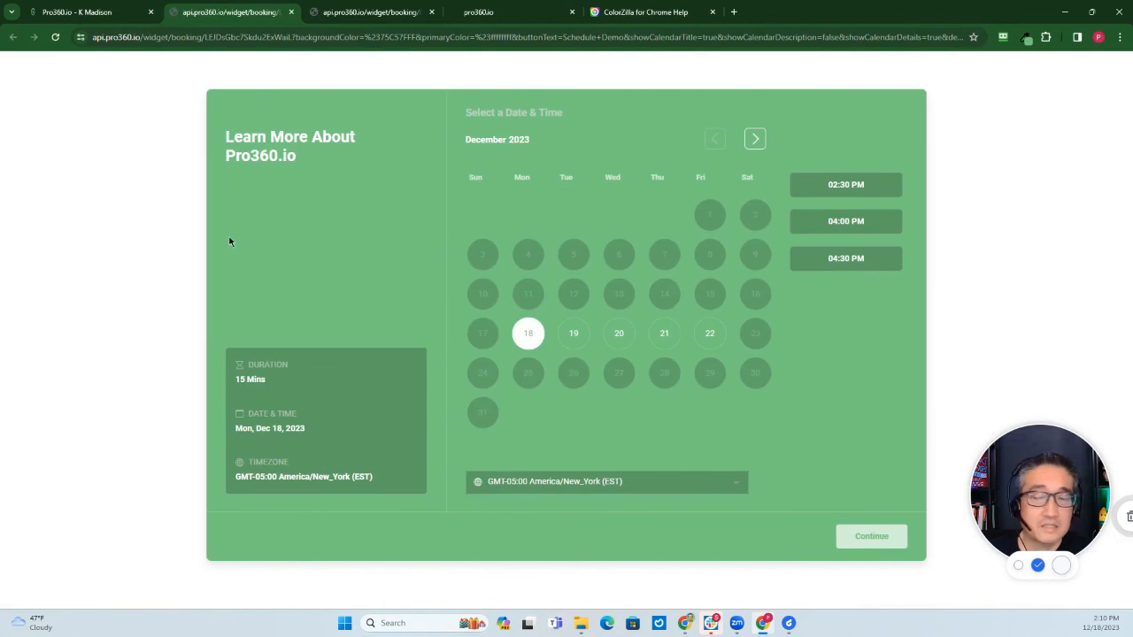
Close the preview without a description, turn the Calendar Description back on and turn the Calendar Details off
left_click(291, 11)
left_click(474, 350)
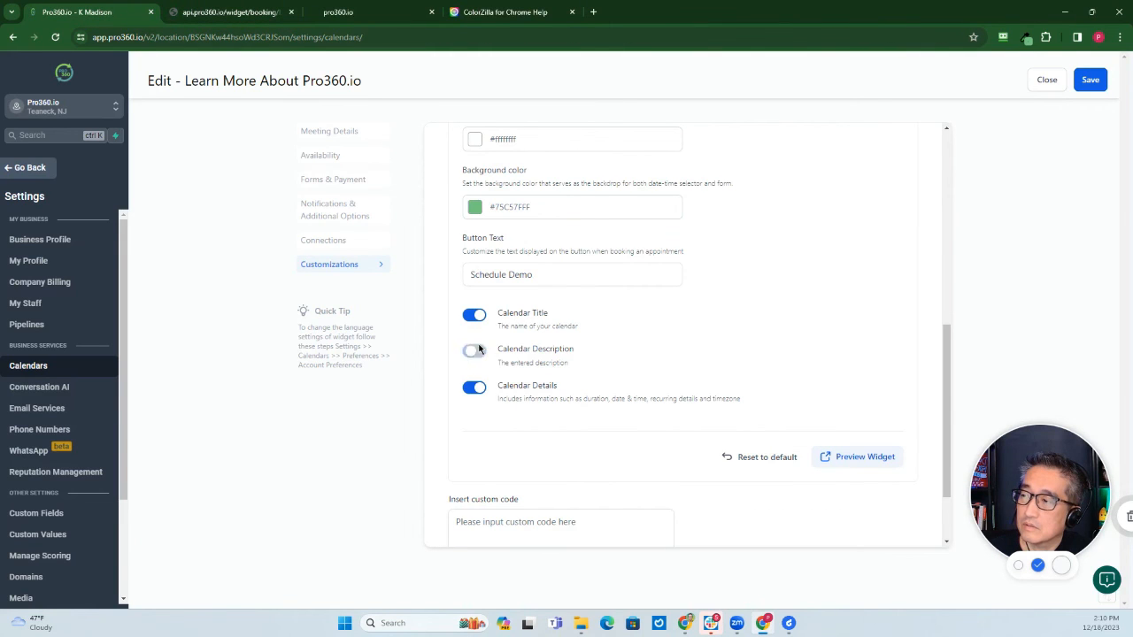
left_click(474, 390)
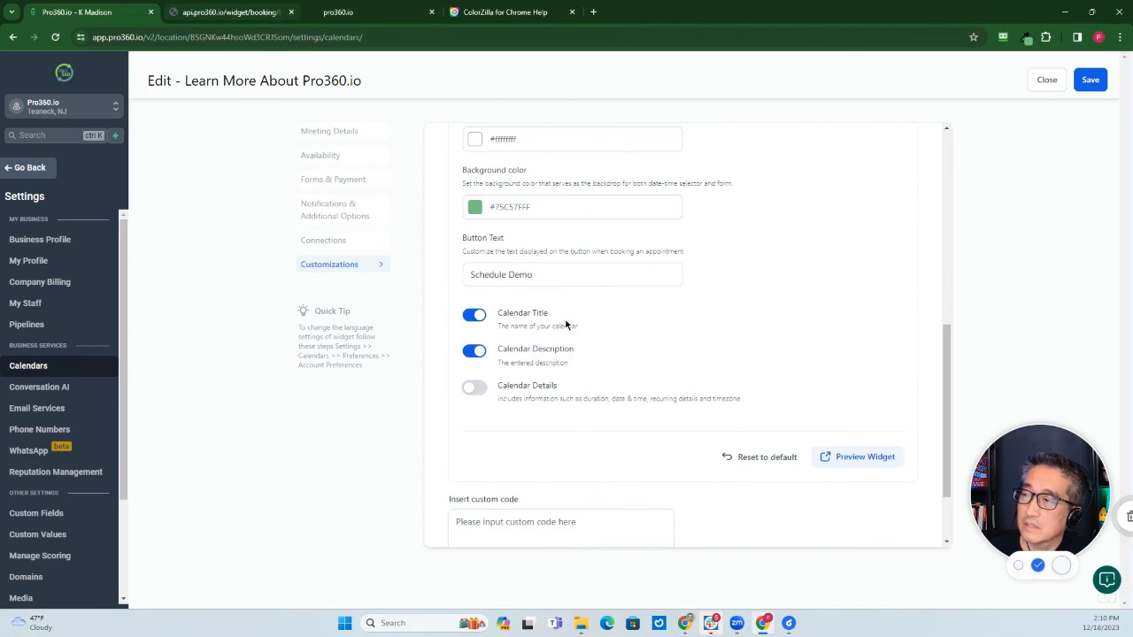
Preview the widget without Calendar Details and compare it with the duration, date and timezone box in the default-colored preview
left_click(859, 456)
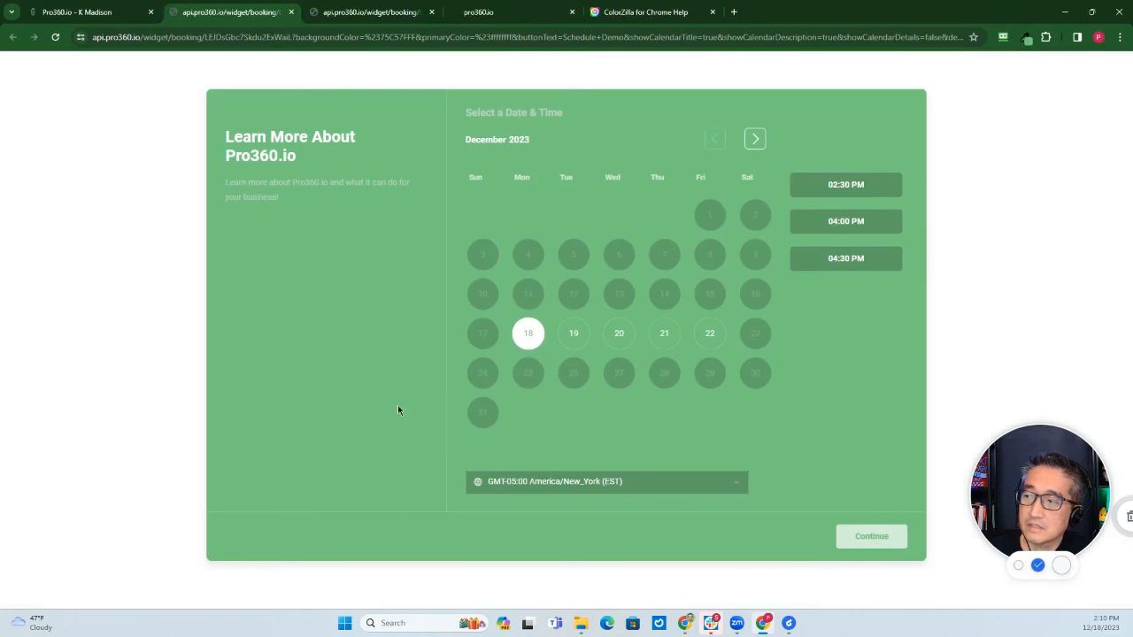
left_click(370, 13)
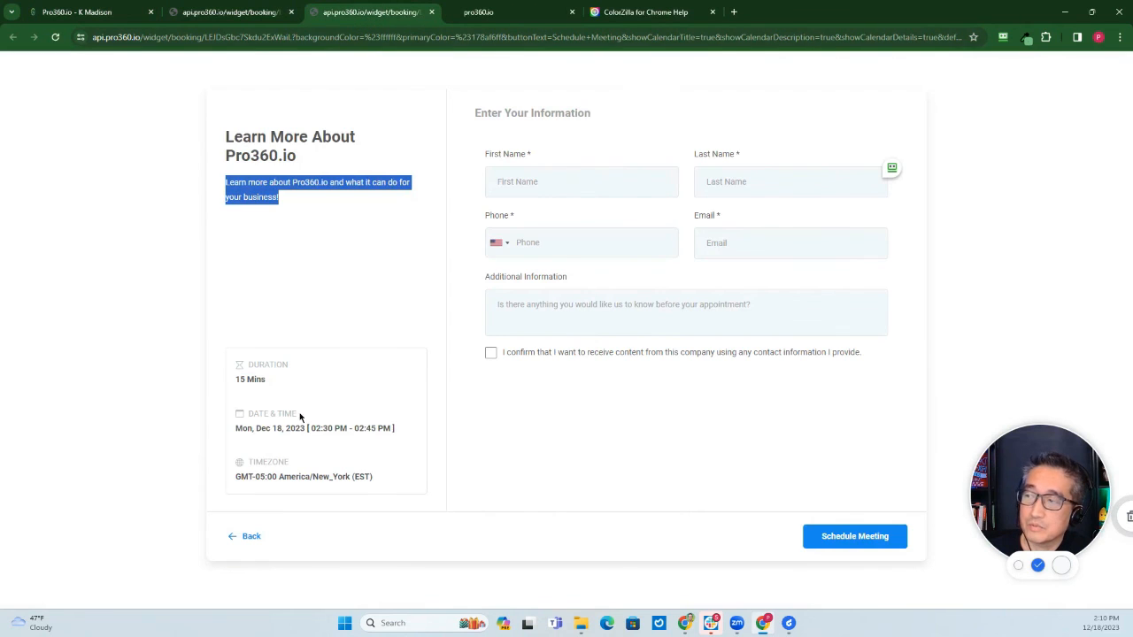
left_click(230, 12)
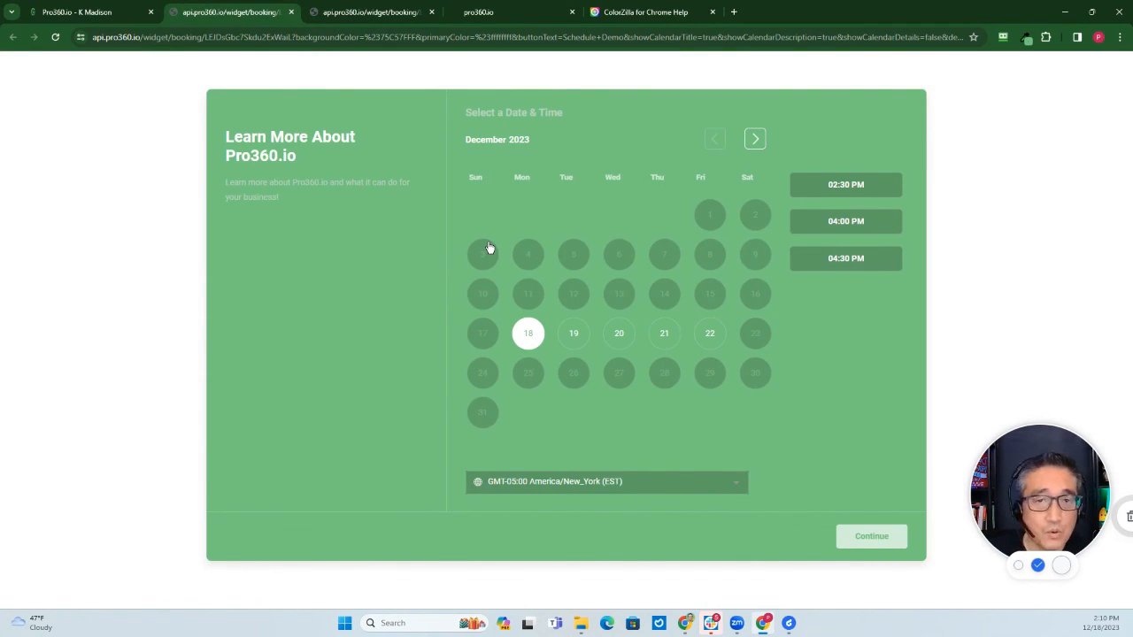
Turn the Calendar Details back on and reset the widget customizations to their defaults
left_click(128, 20)
left_click(475, 388)
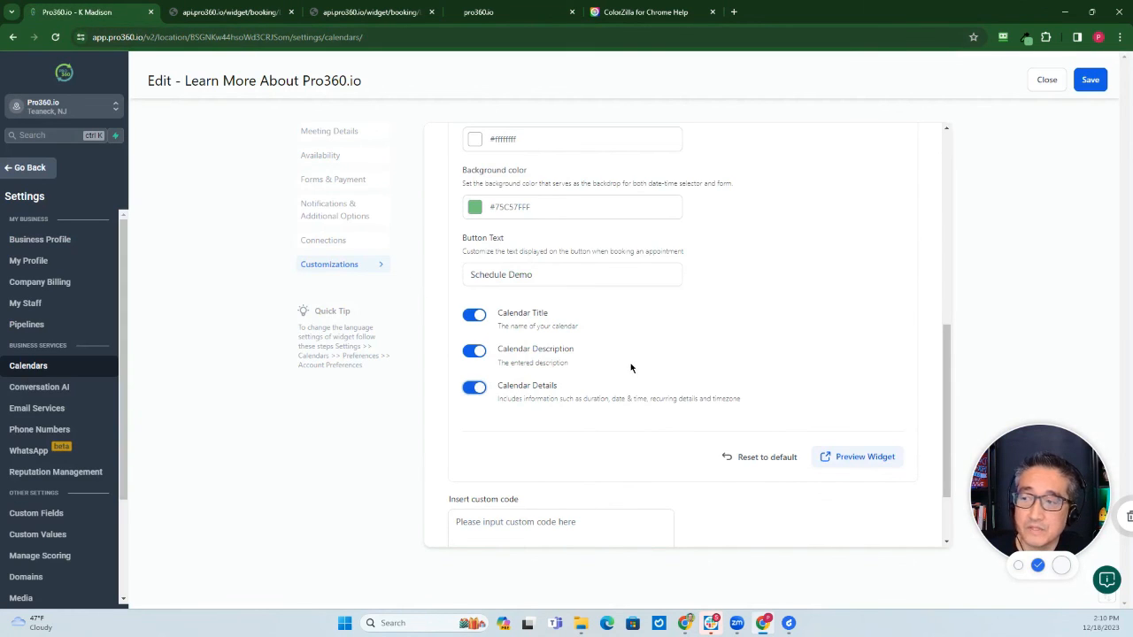
left_click(768, 460)
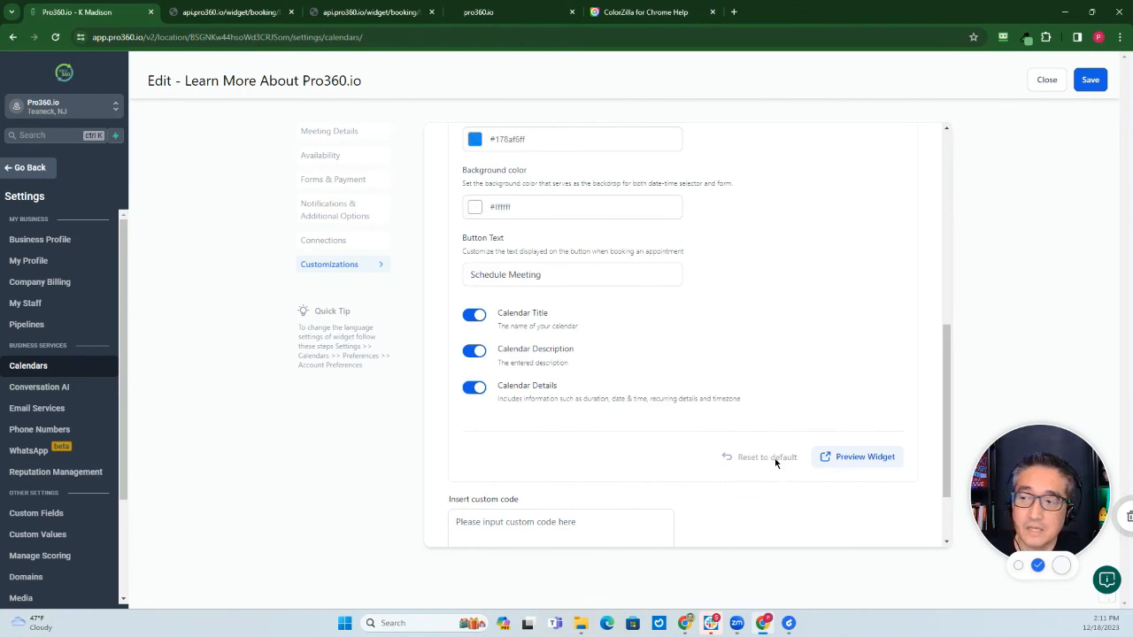